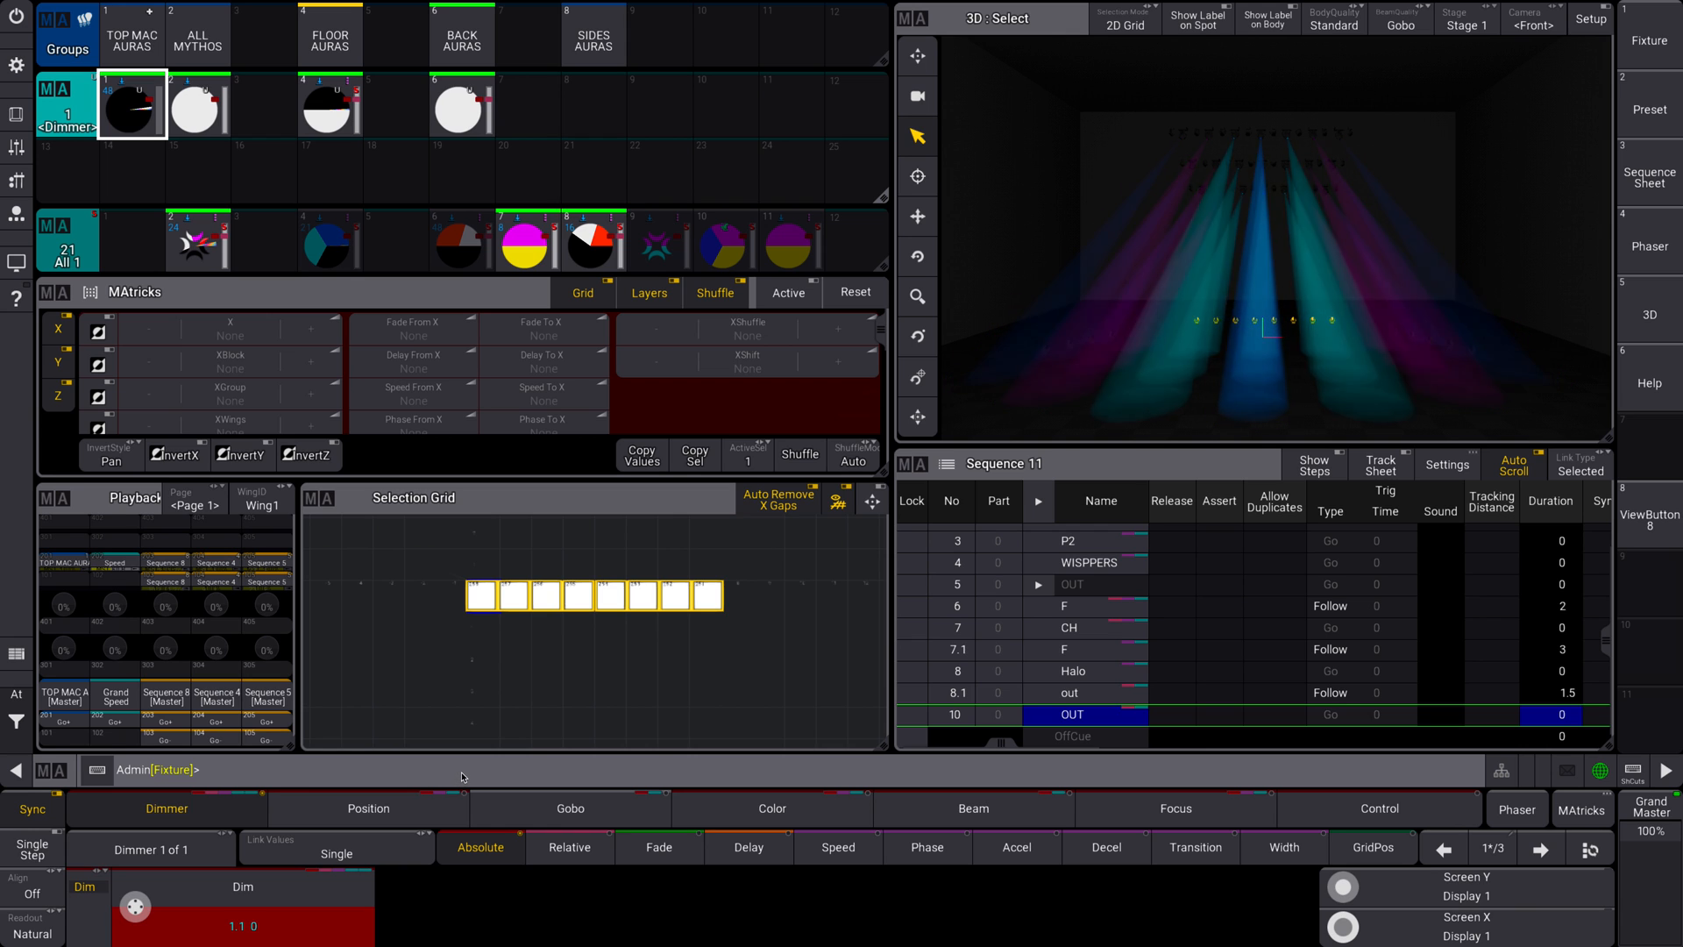
# Run 'CleanUp Preset 1.1 Thru 1.6' from the command line to purge unused dimmer presets
pyautogui.click(462, 772)
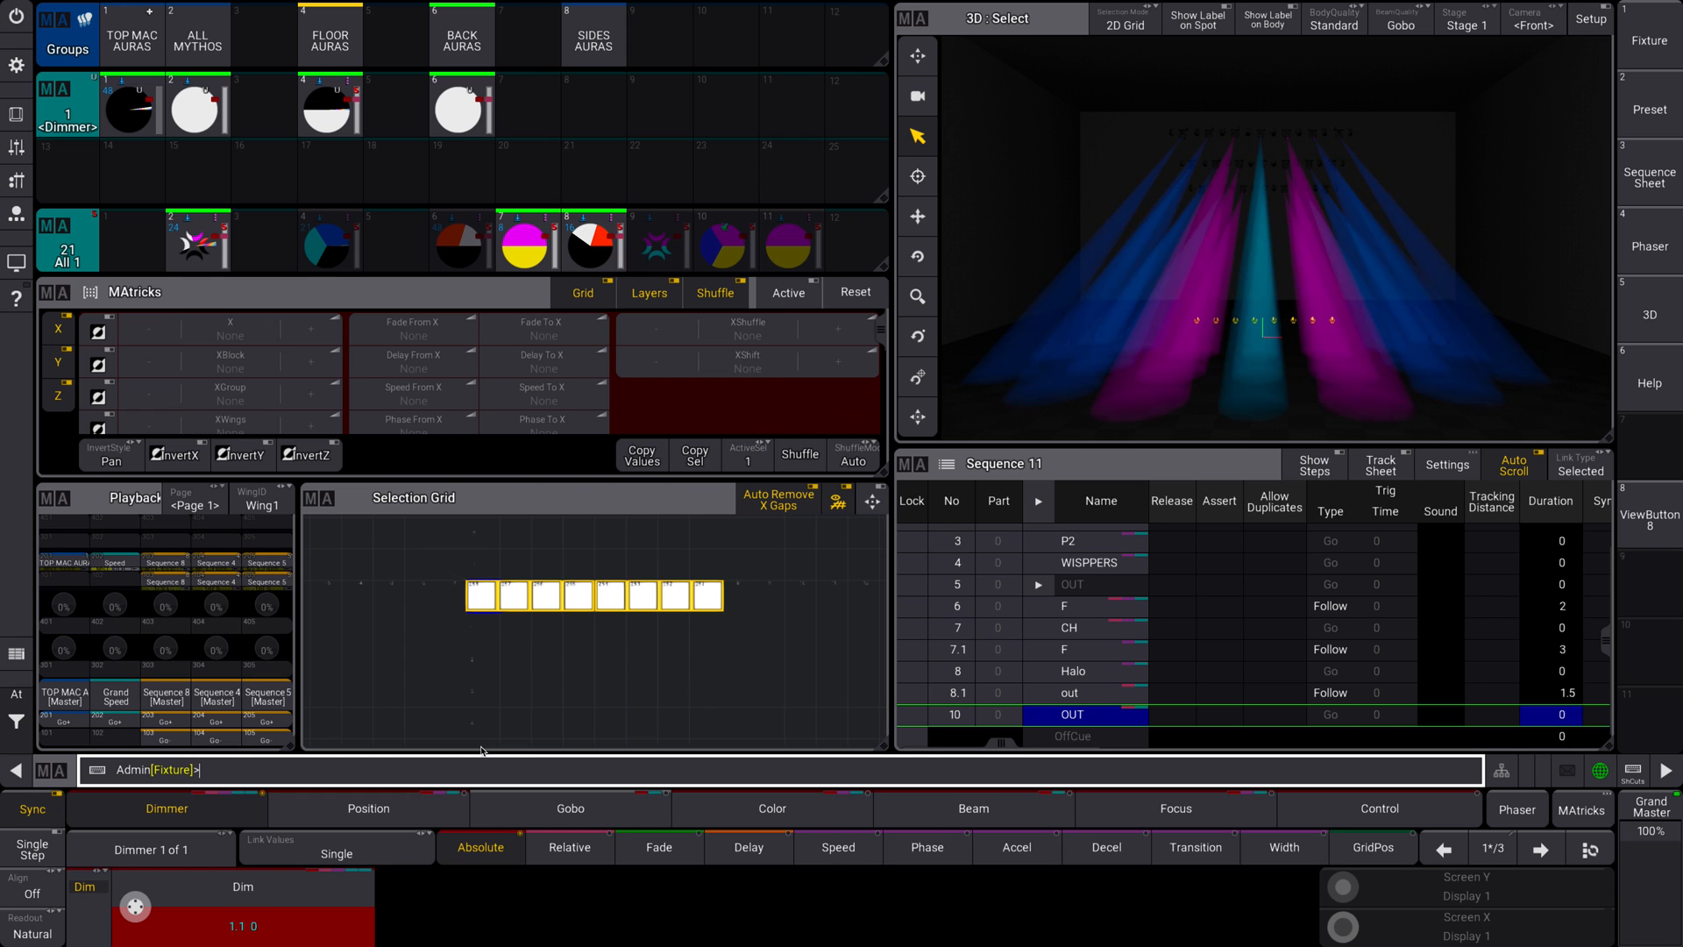
pyautogui.write('Clean')
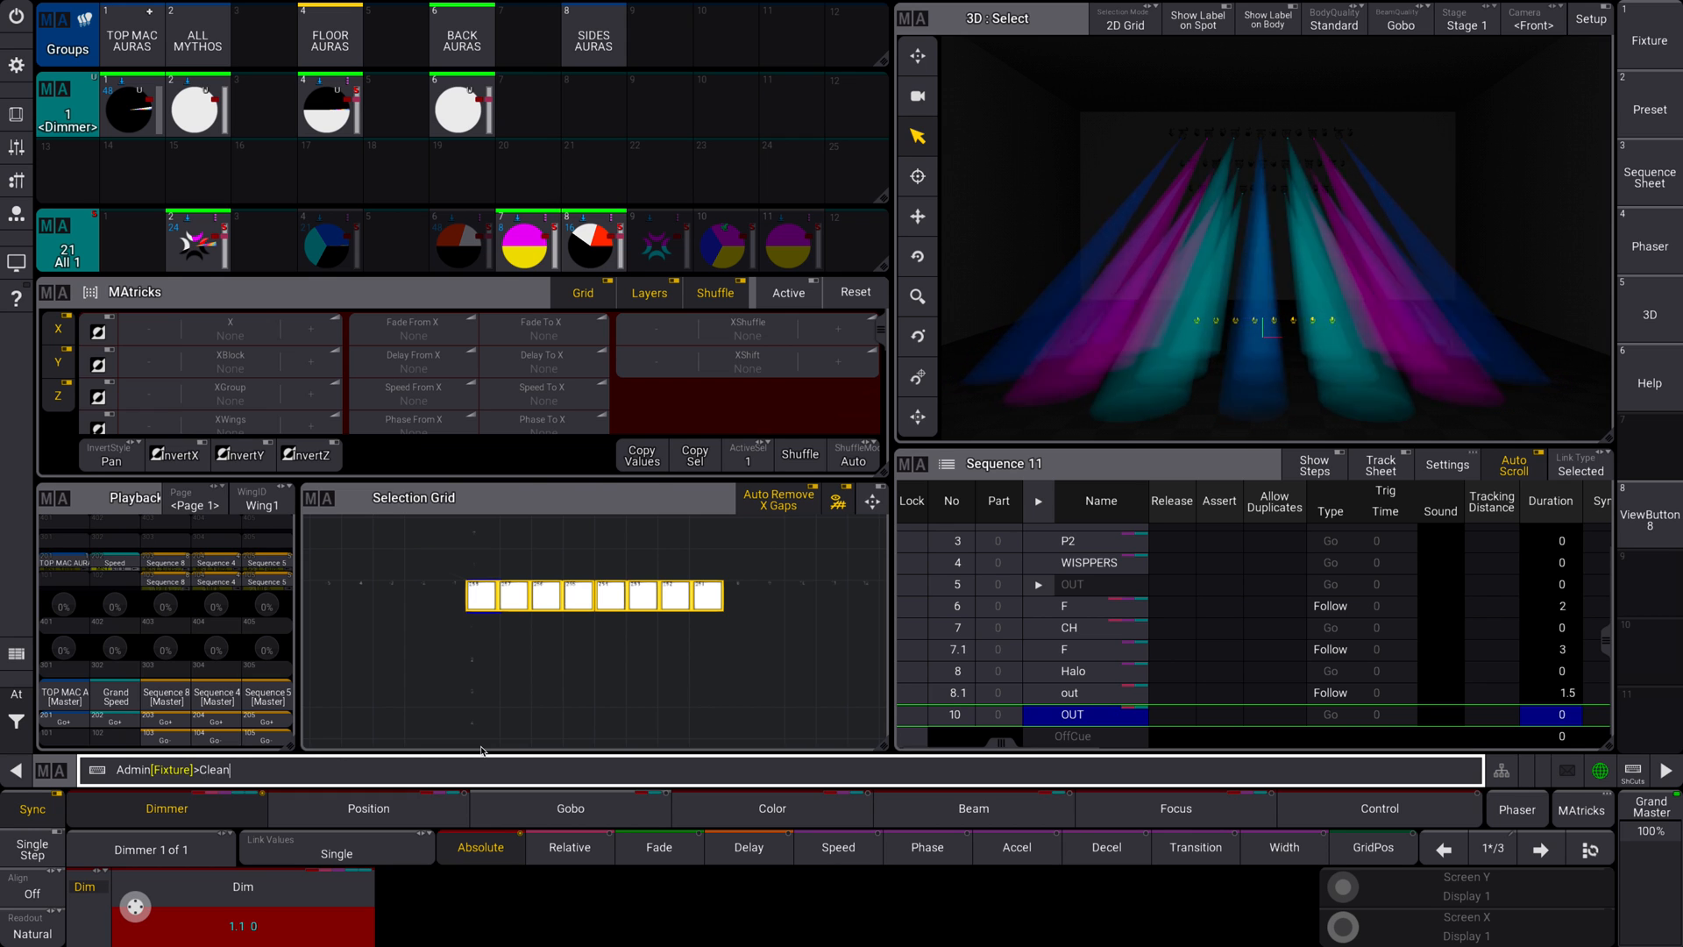
pyautogui.write('Up')
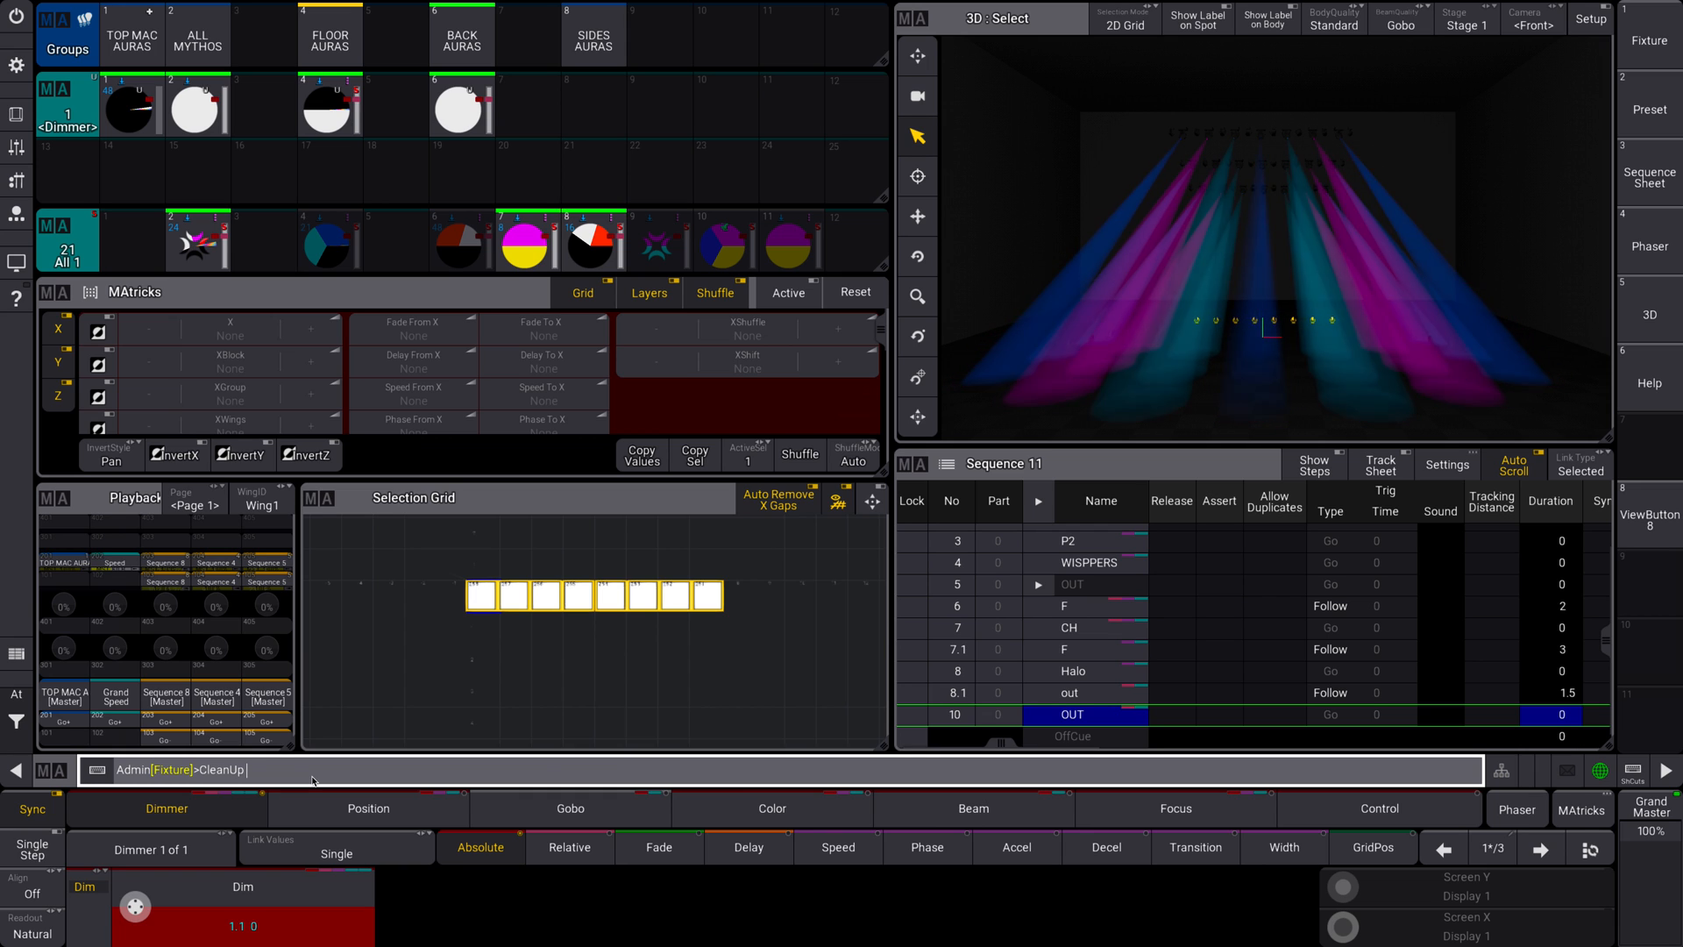
pyautogui.write('preset')
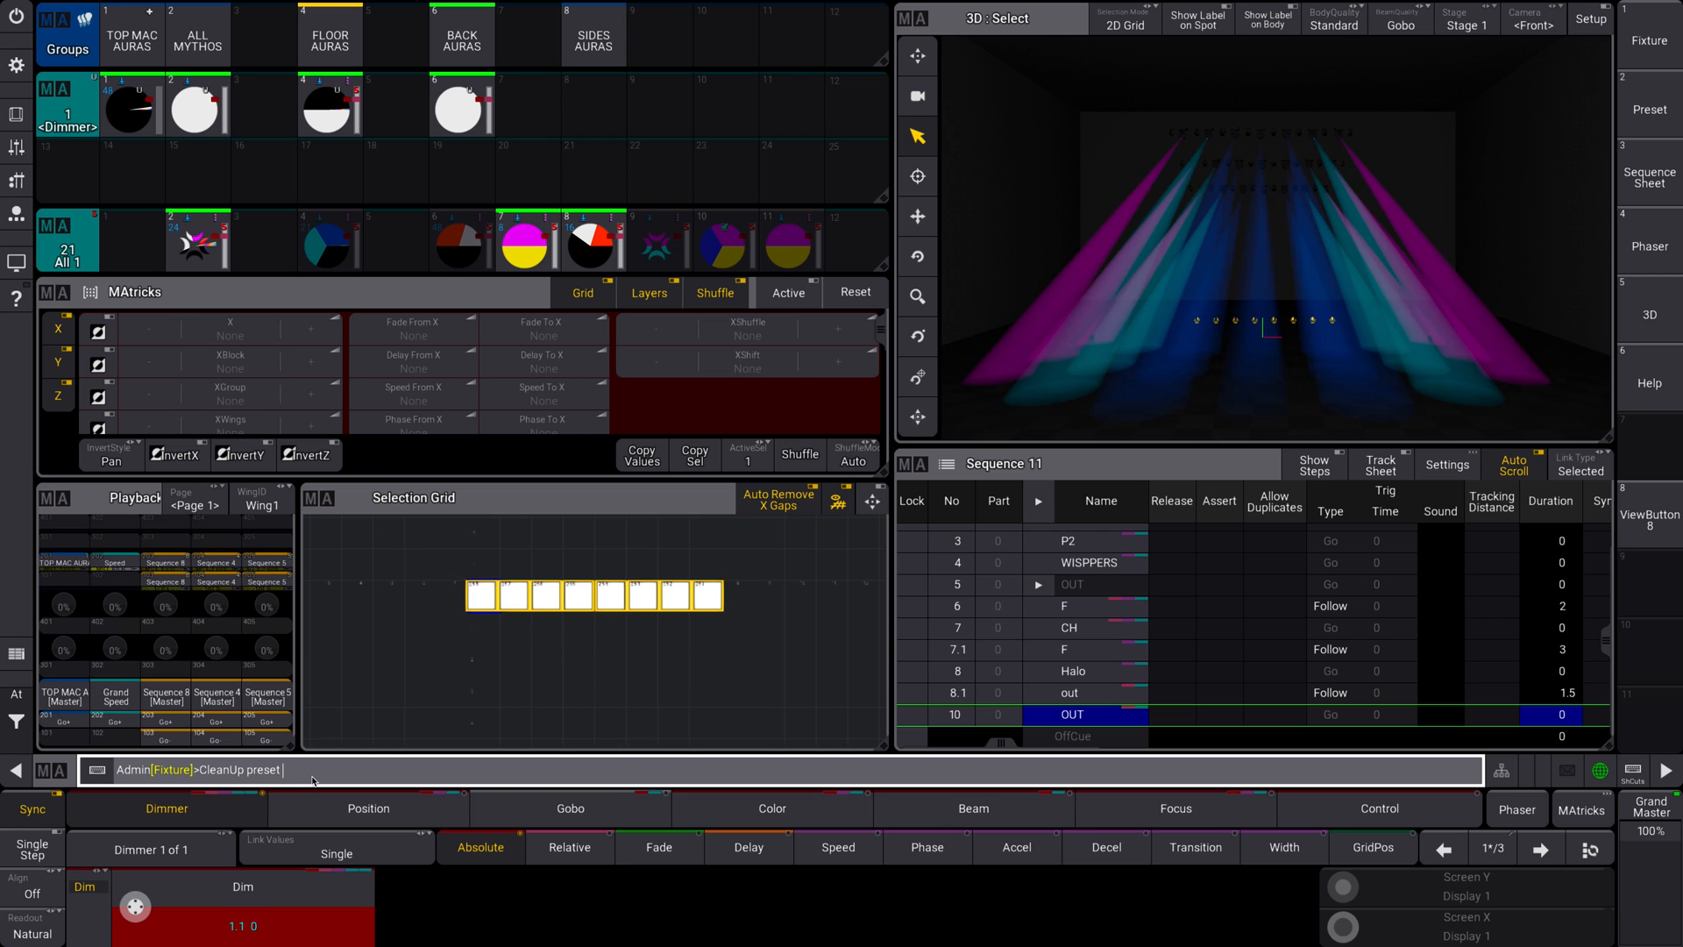
pyautogui.write(' 1.6')
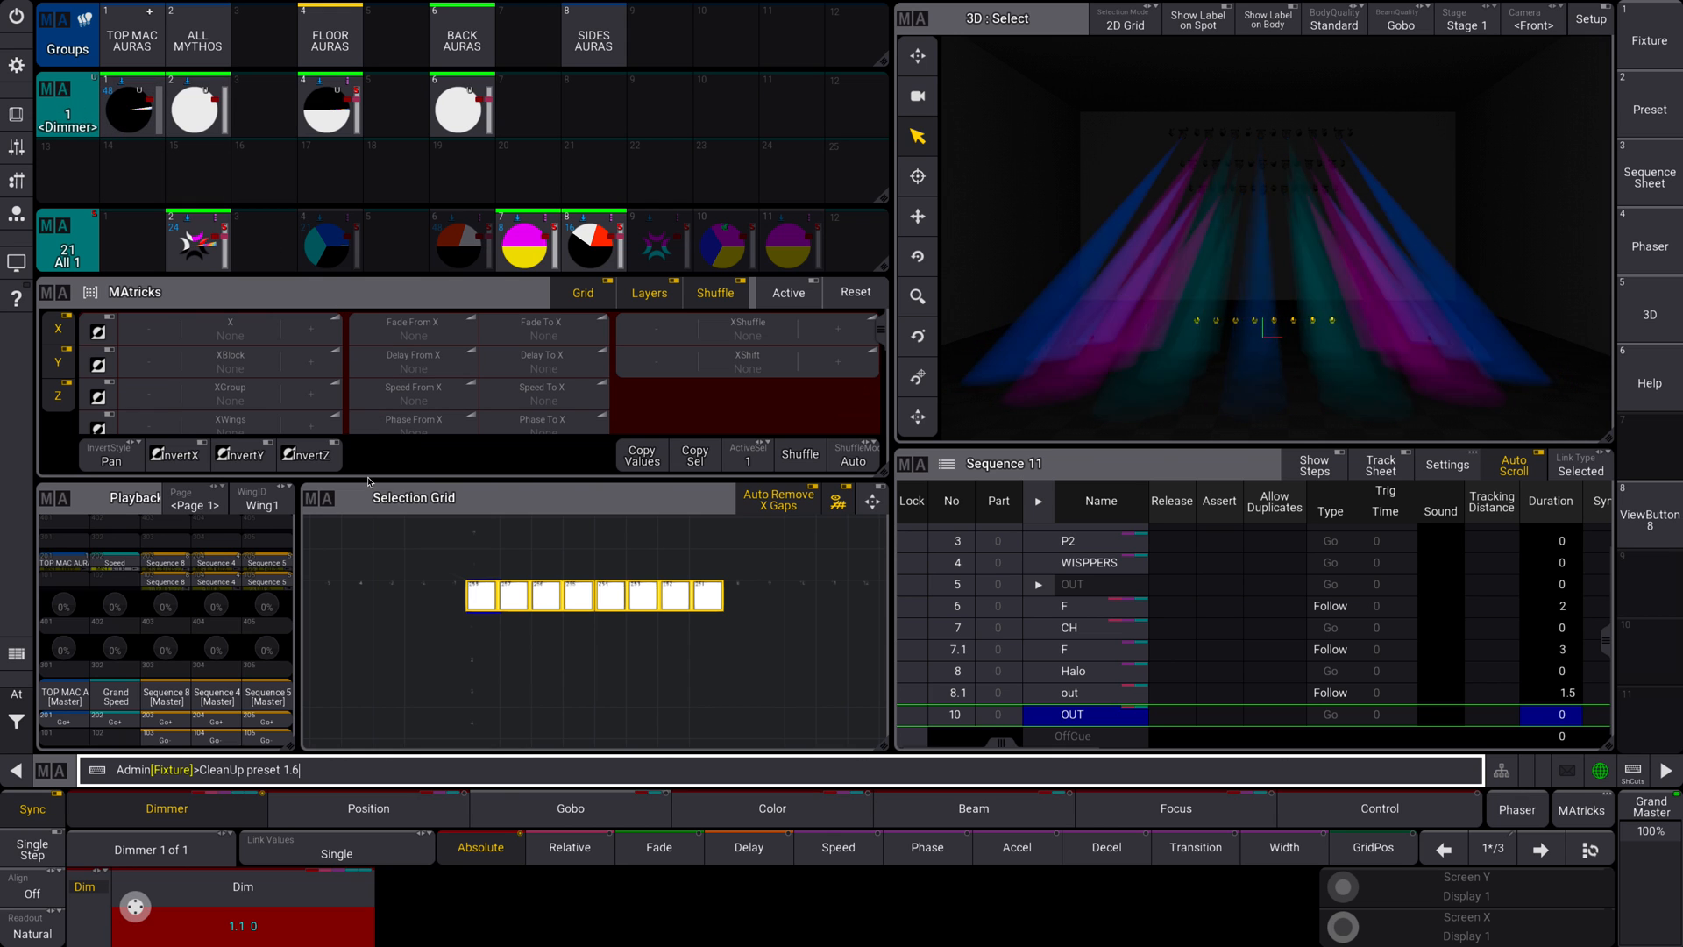
pyautogui.press('BackSpace')
pyautogui.write('1')
pyautogui.write(' thru')
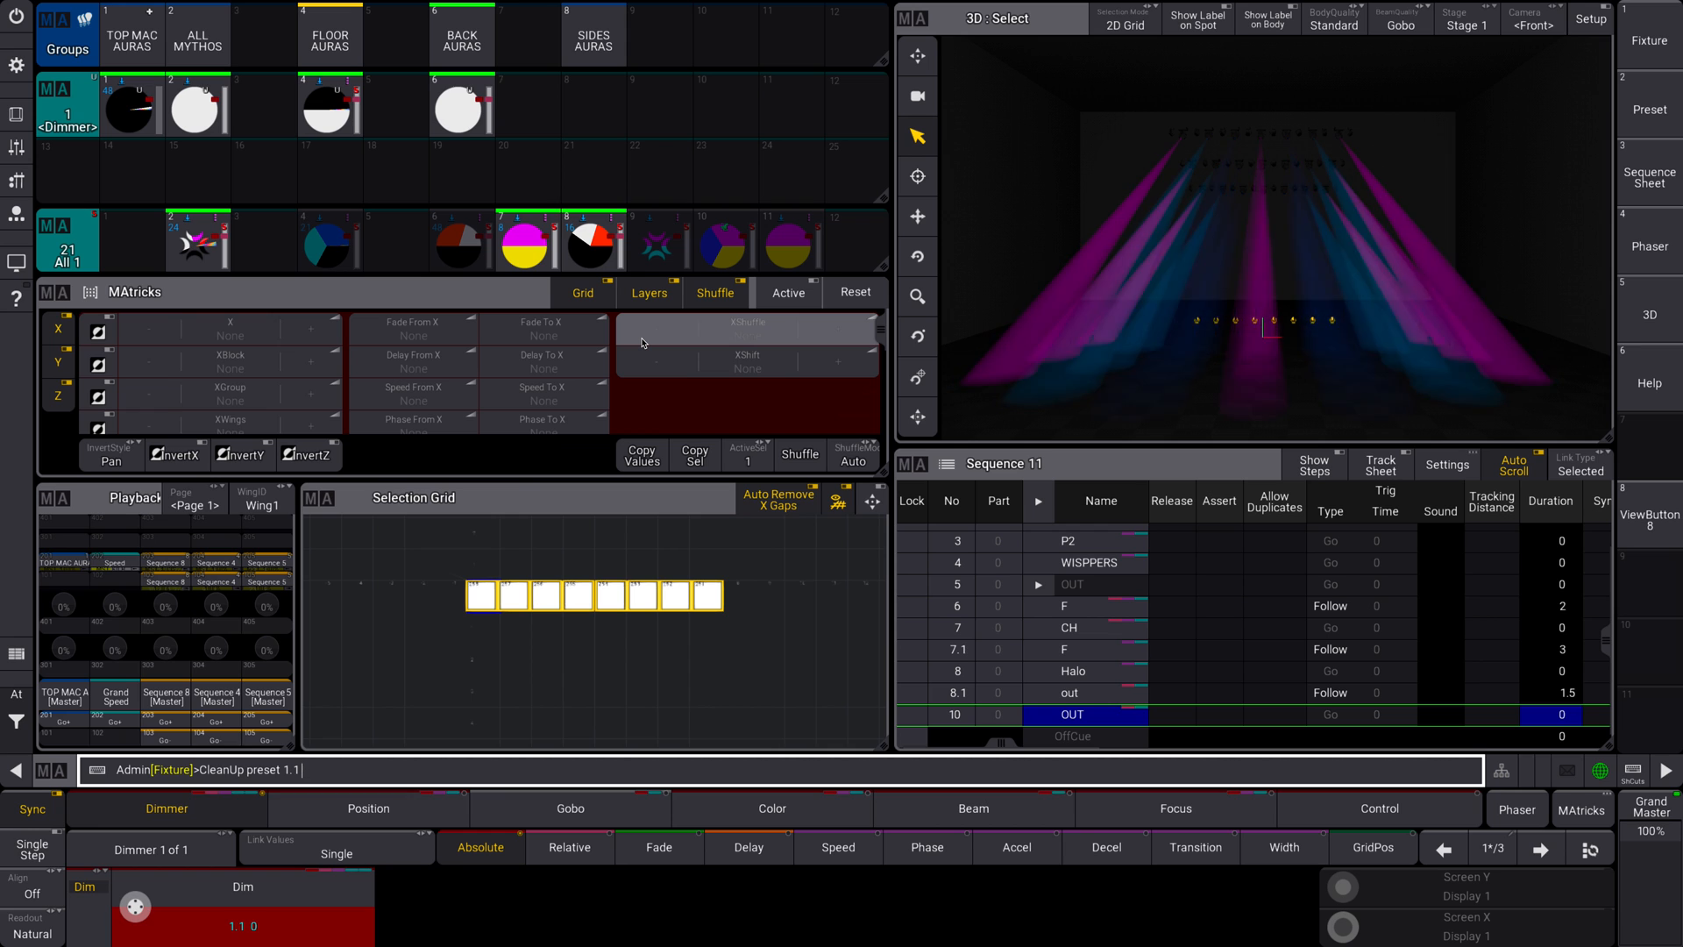
pyautogui.write('6')
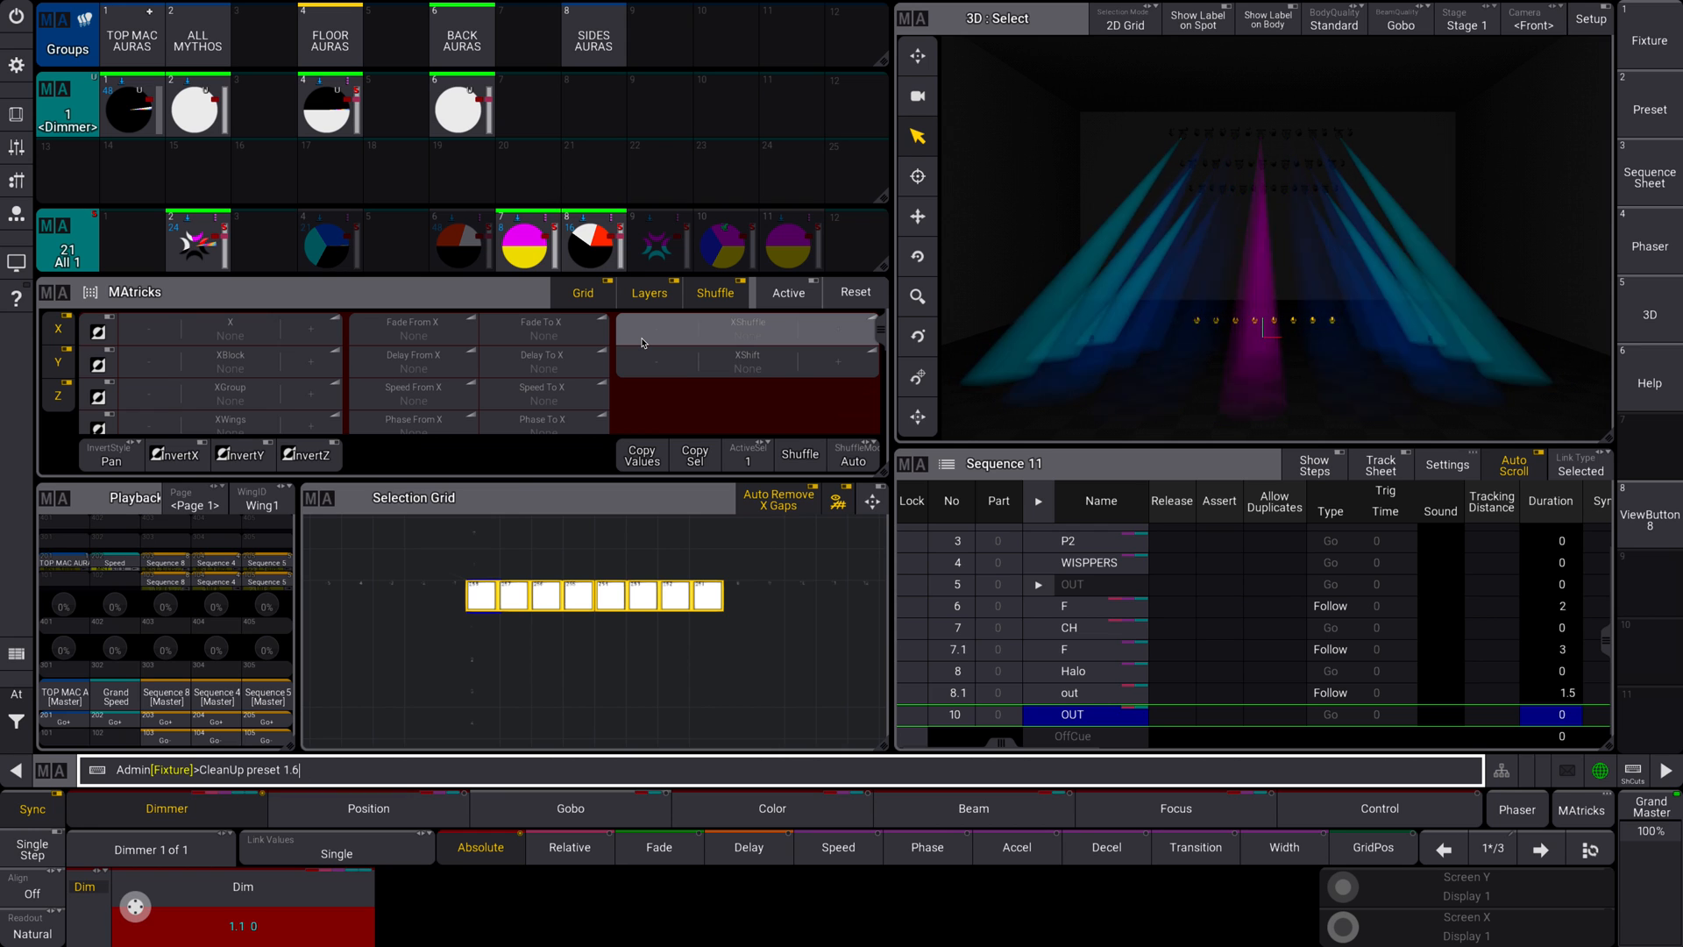
pyautogui.press('Return')
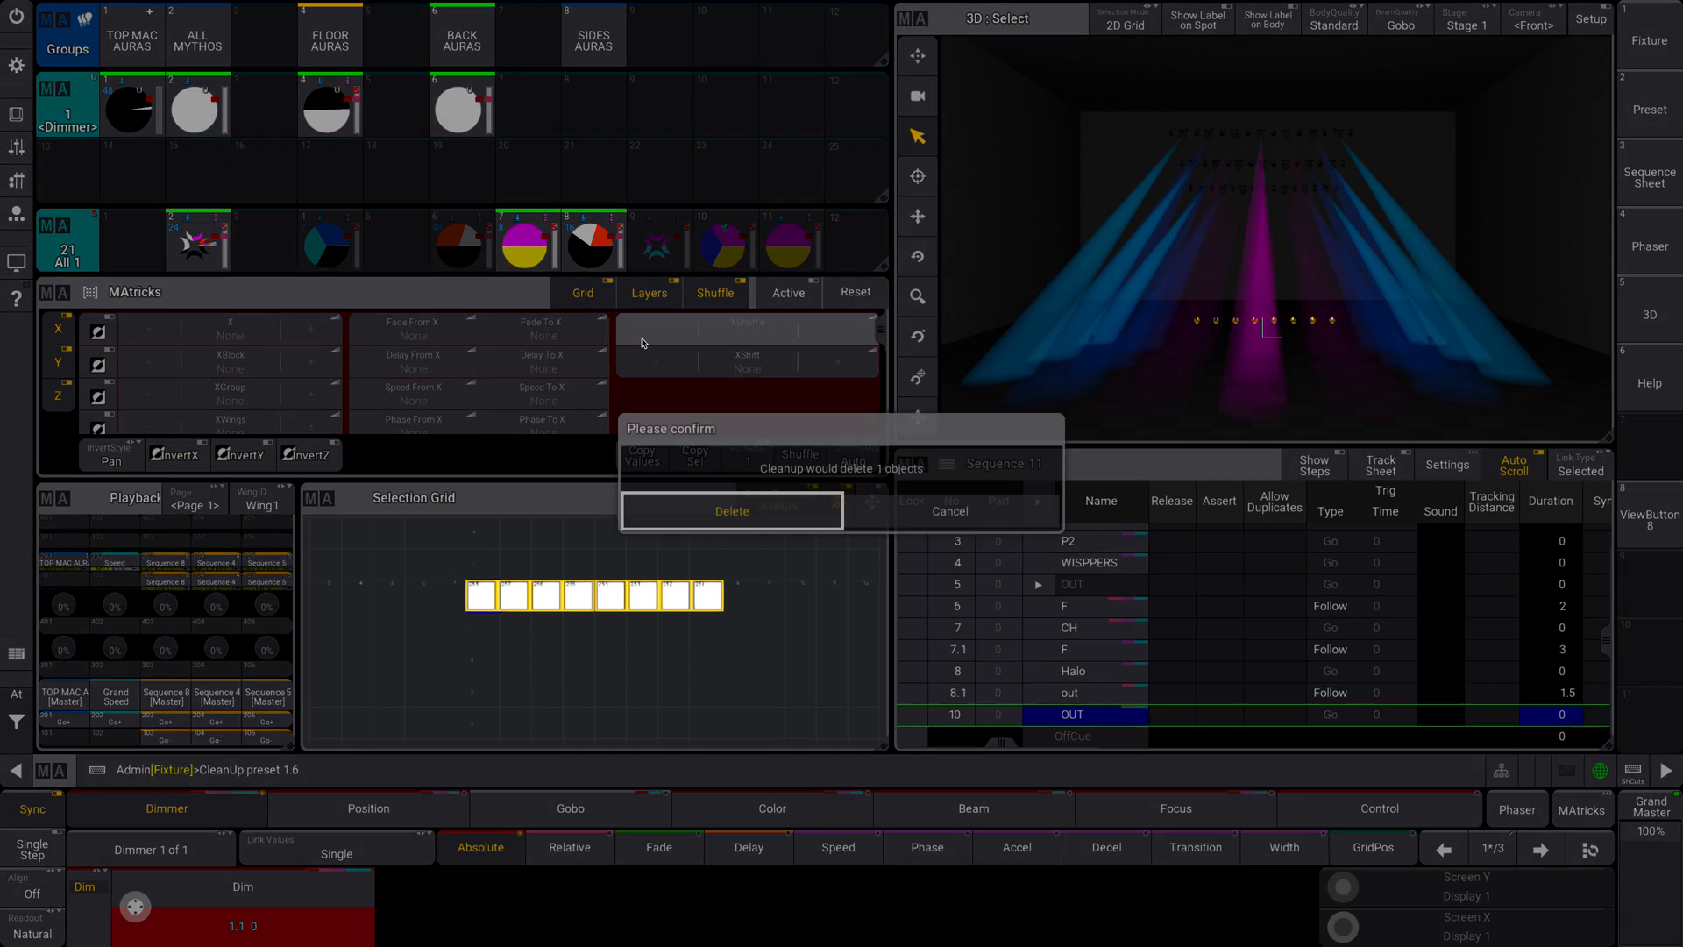
# Confirm deleting the unused Back Auras dimmer preset in the Please confirm dialog
pyautogui.click(773, 517)
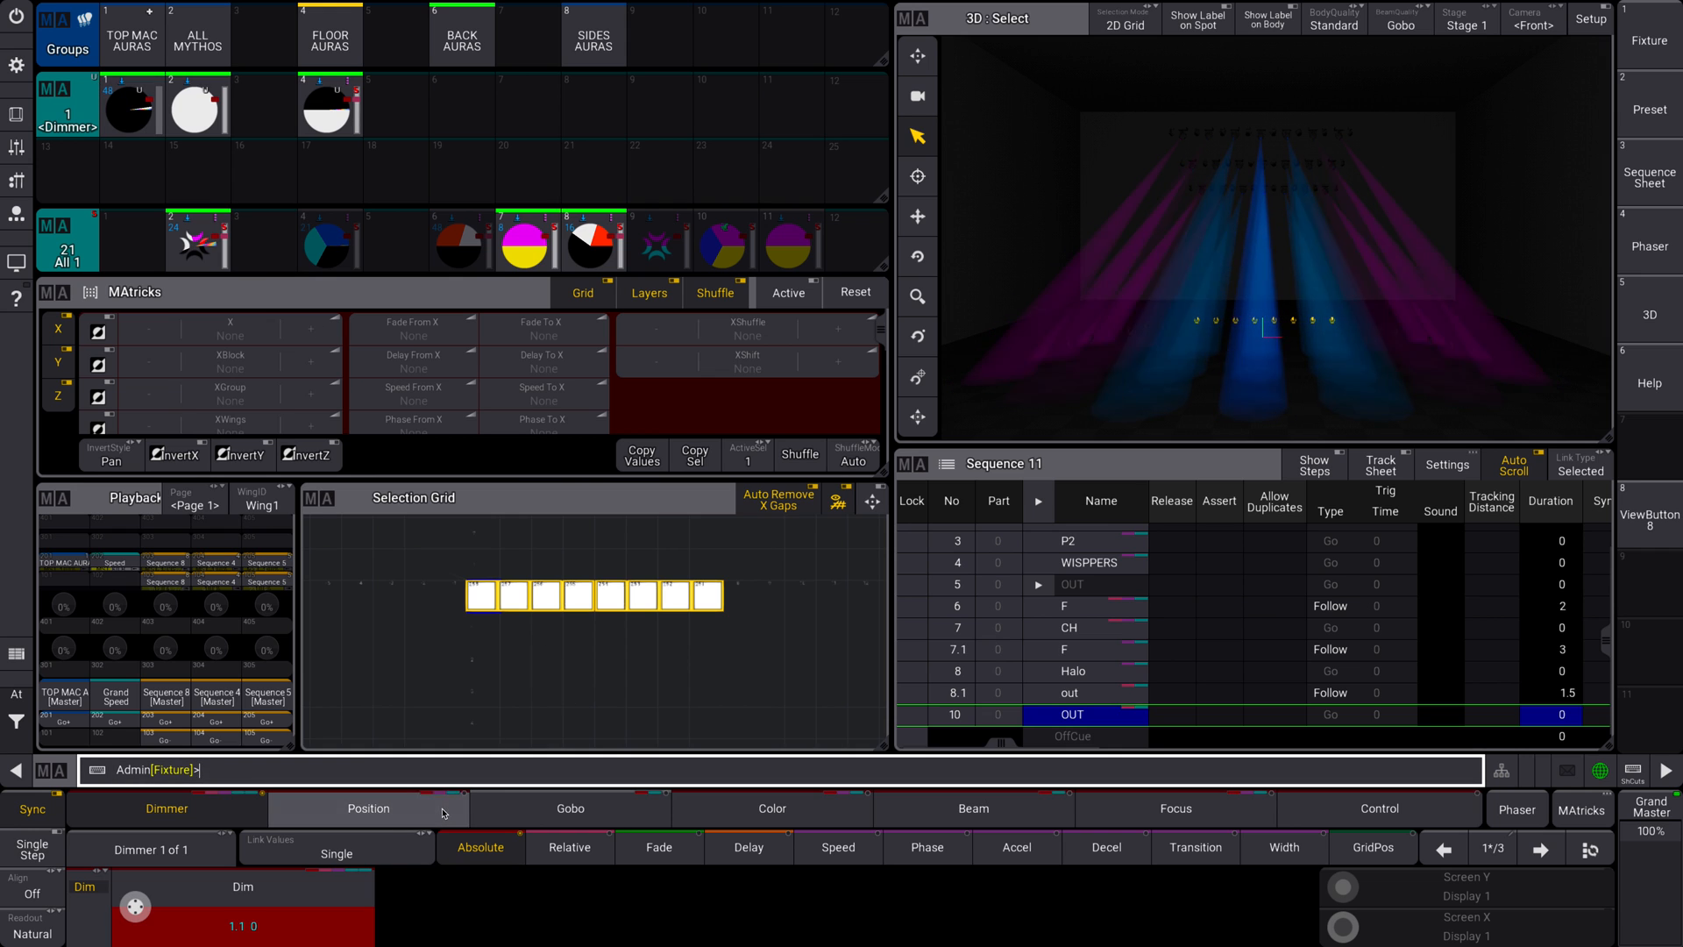
# Switch the pool to Color presets, check the colour pool settings, and apply a colour preset
pyautogui.click(369, 808)
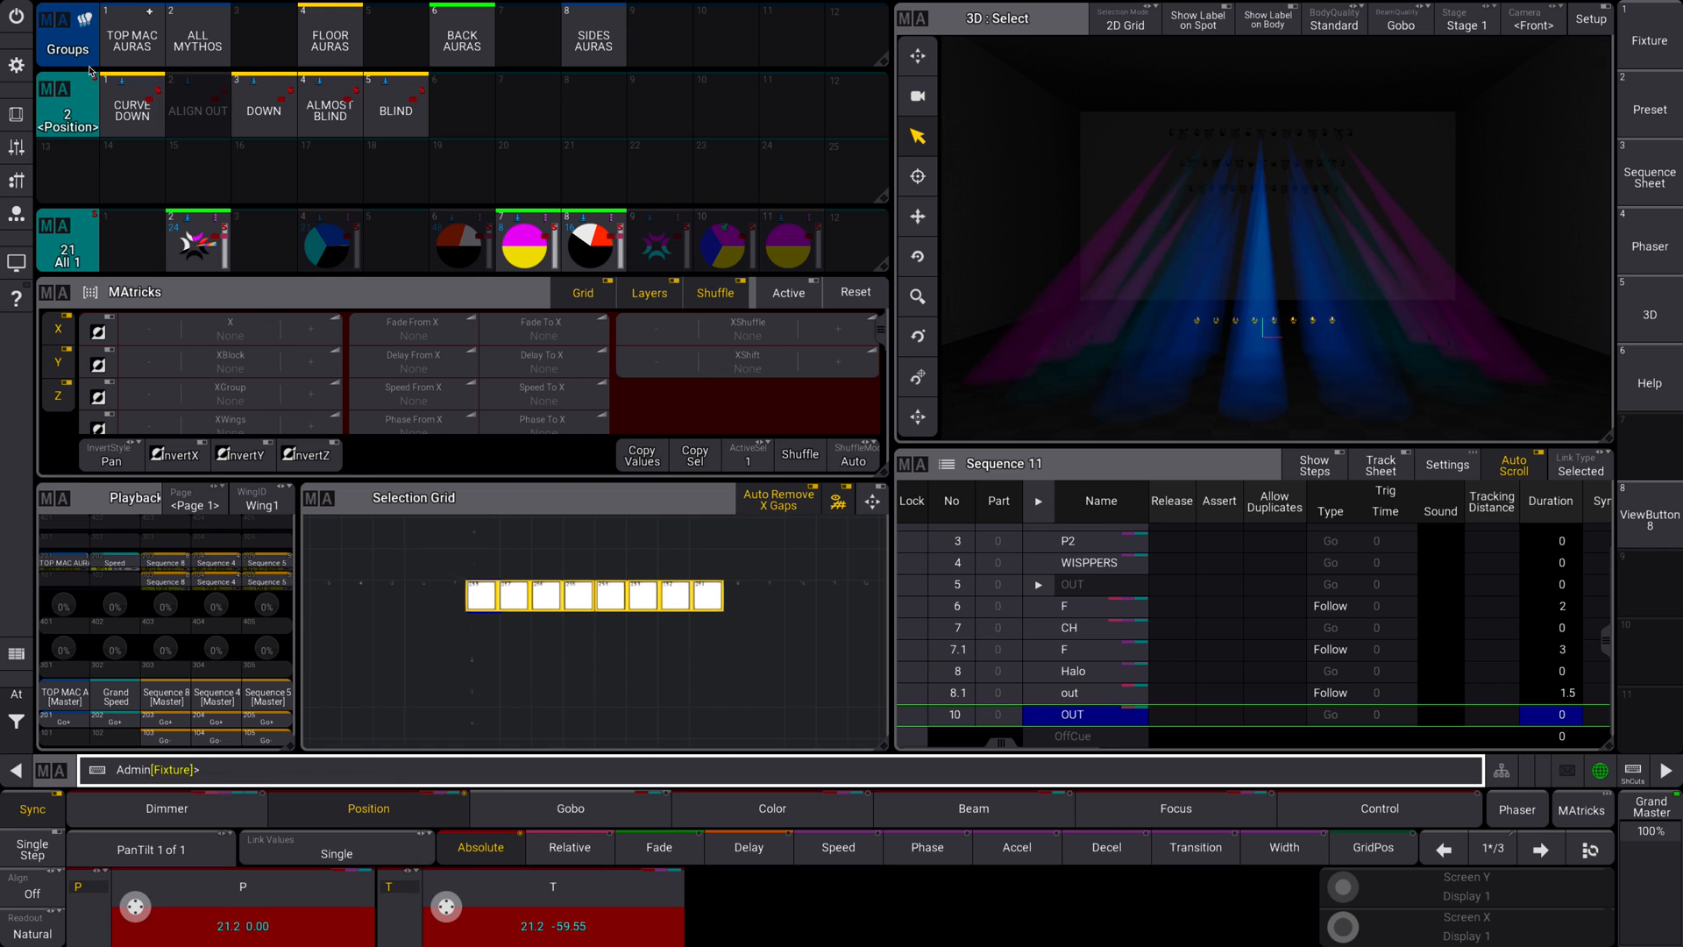
pyautogui.click(836, 816)
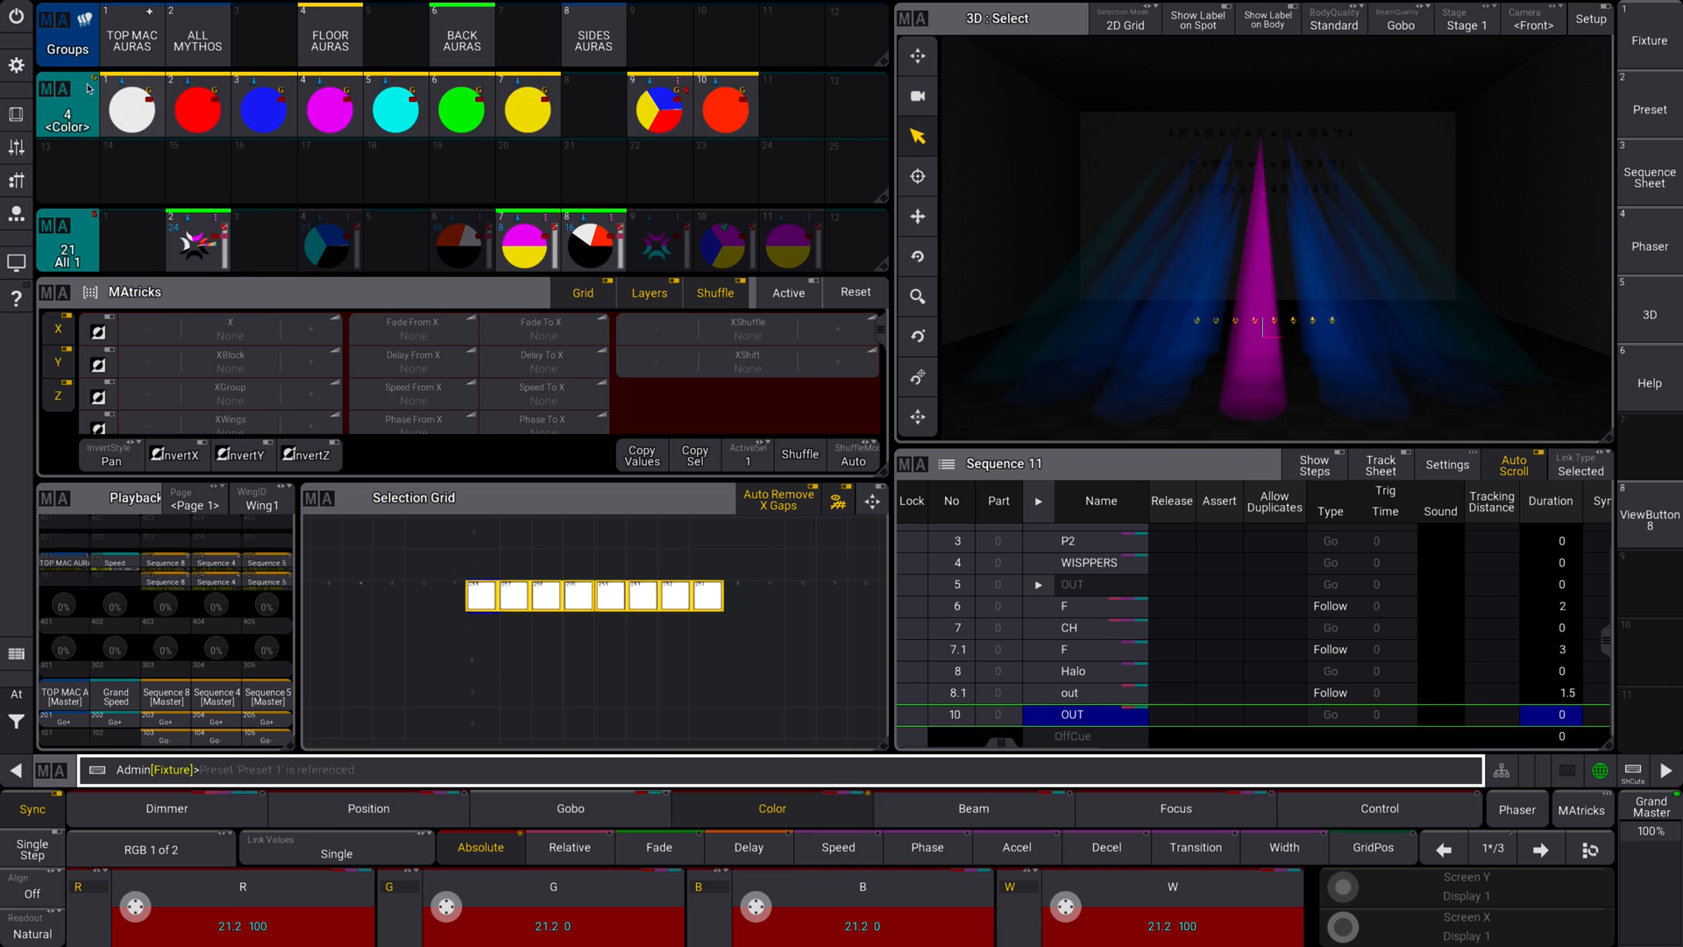
pyautogui.click(46, 88)
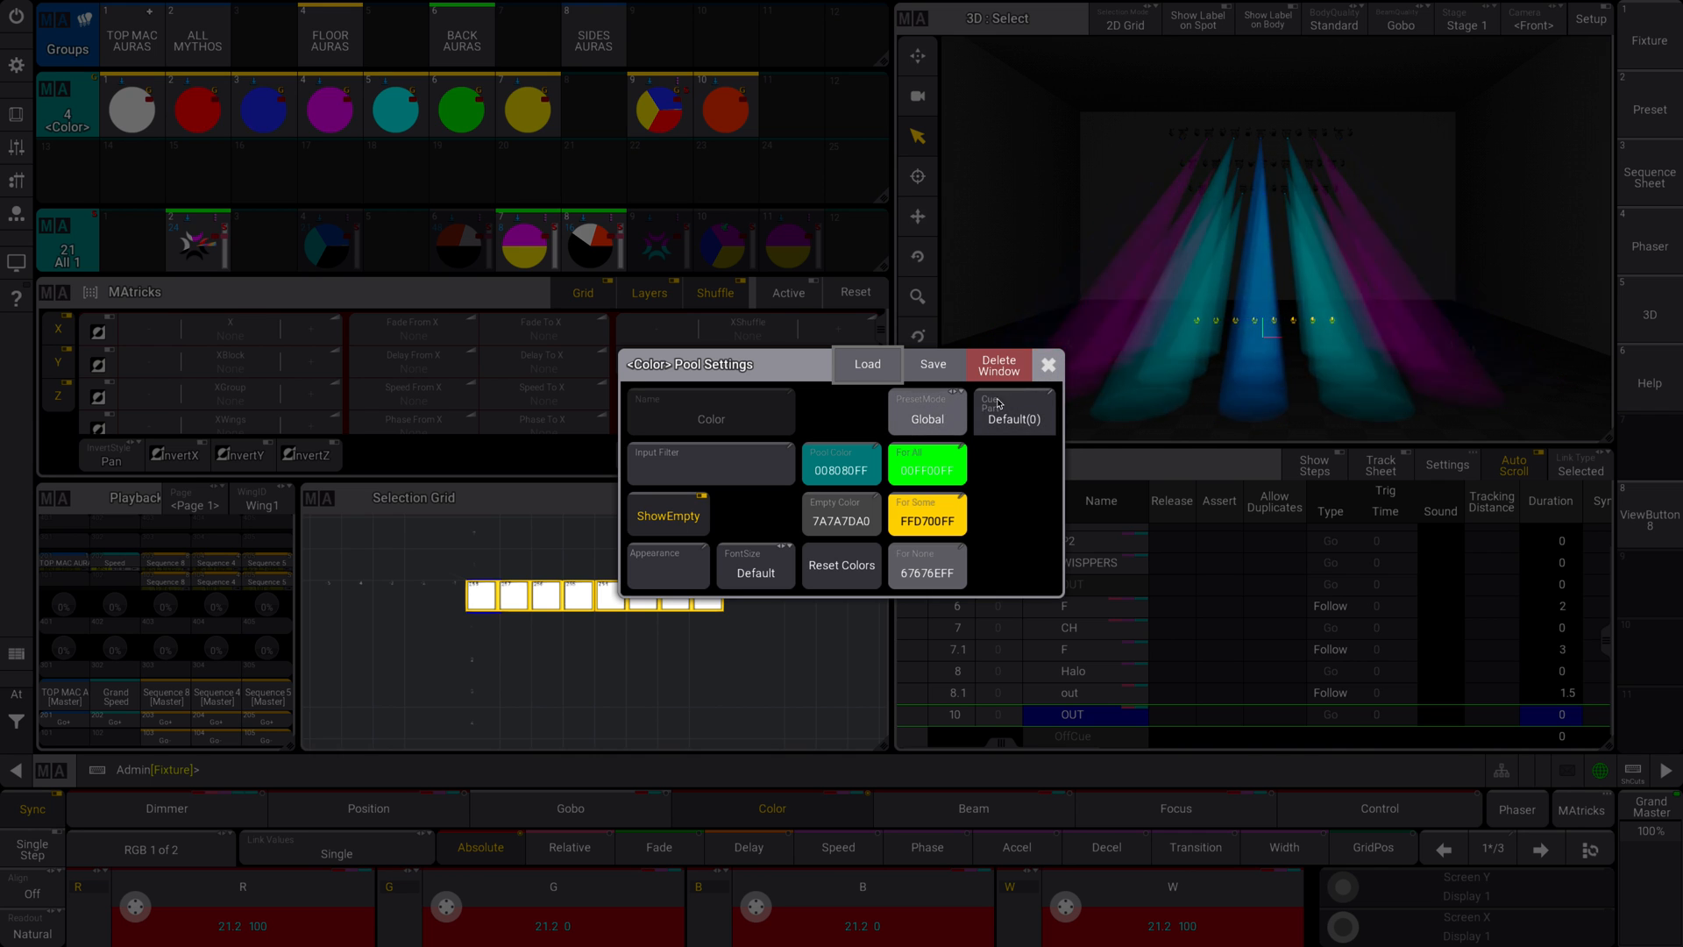
pyautogui.click(1051, 364)
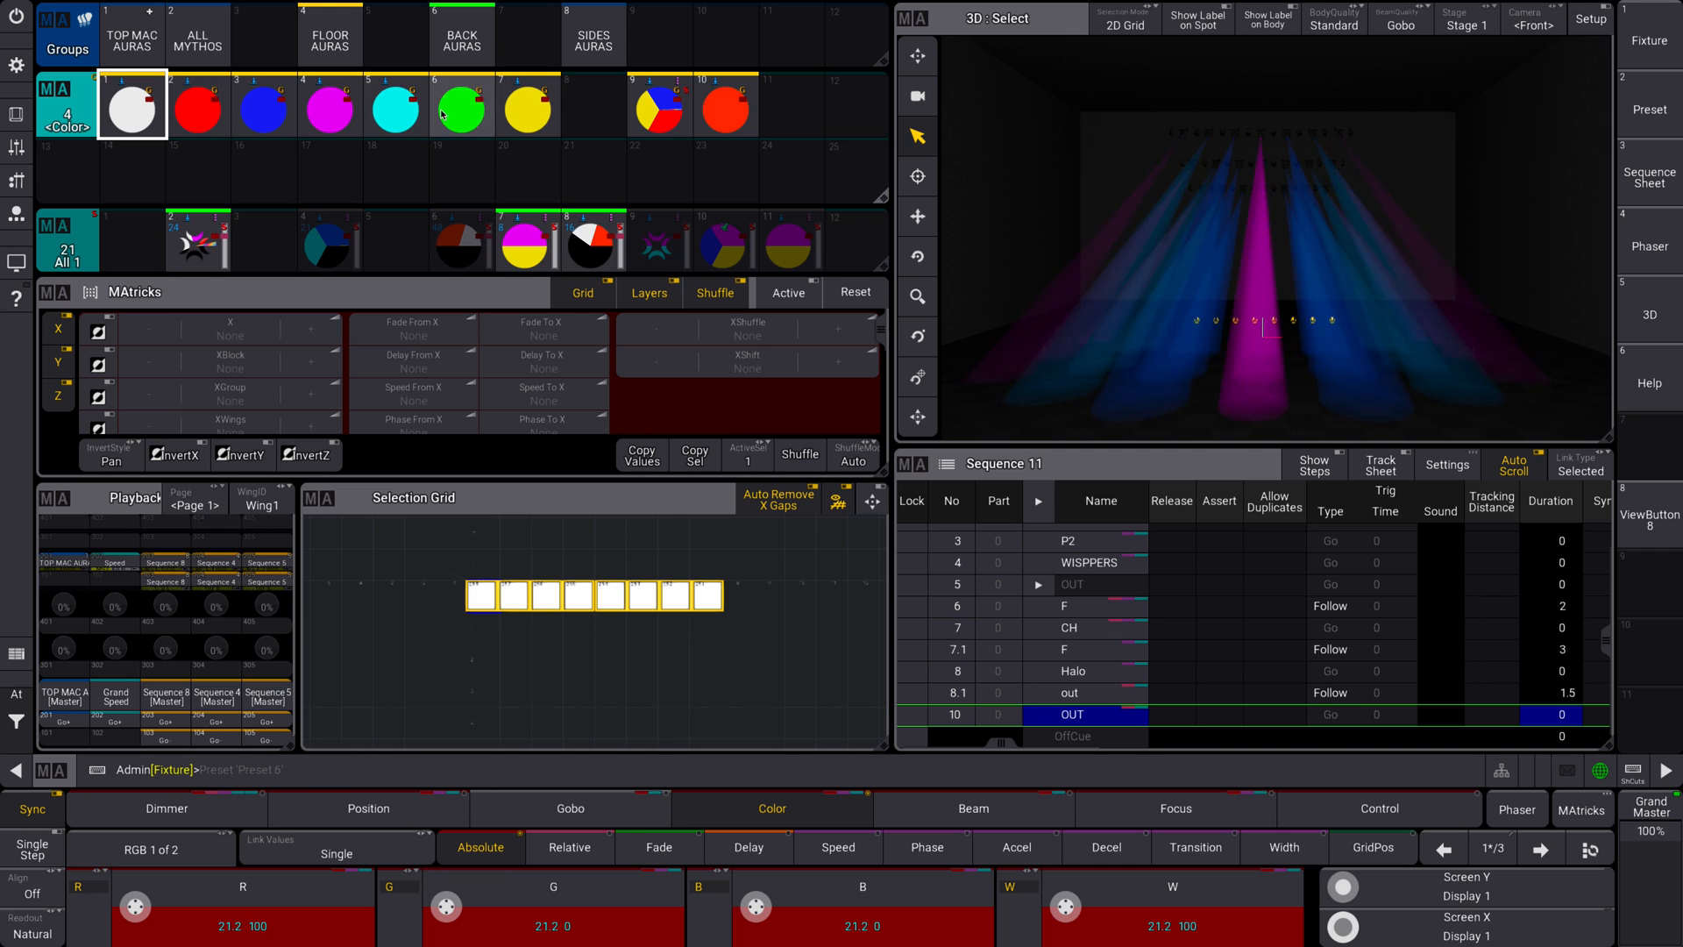
pyautogui.click(524, 116)
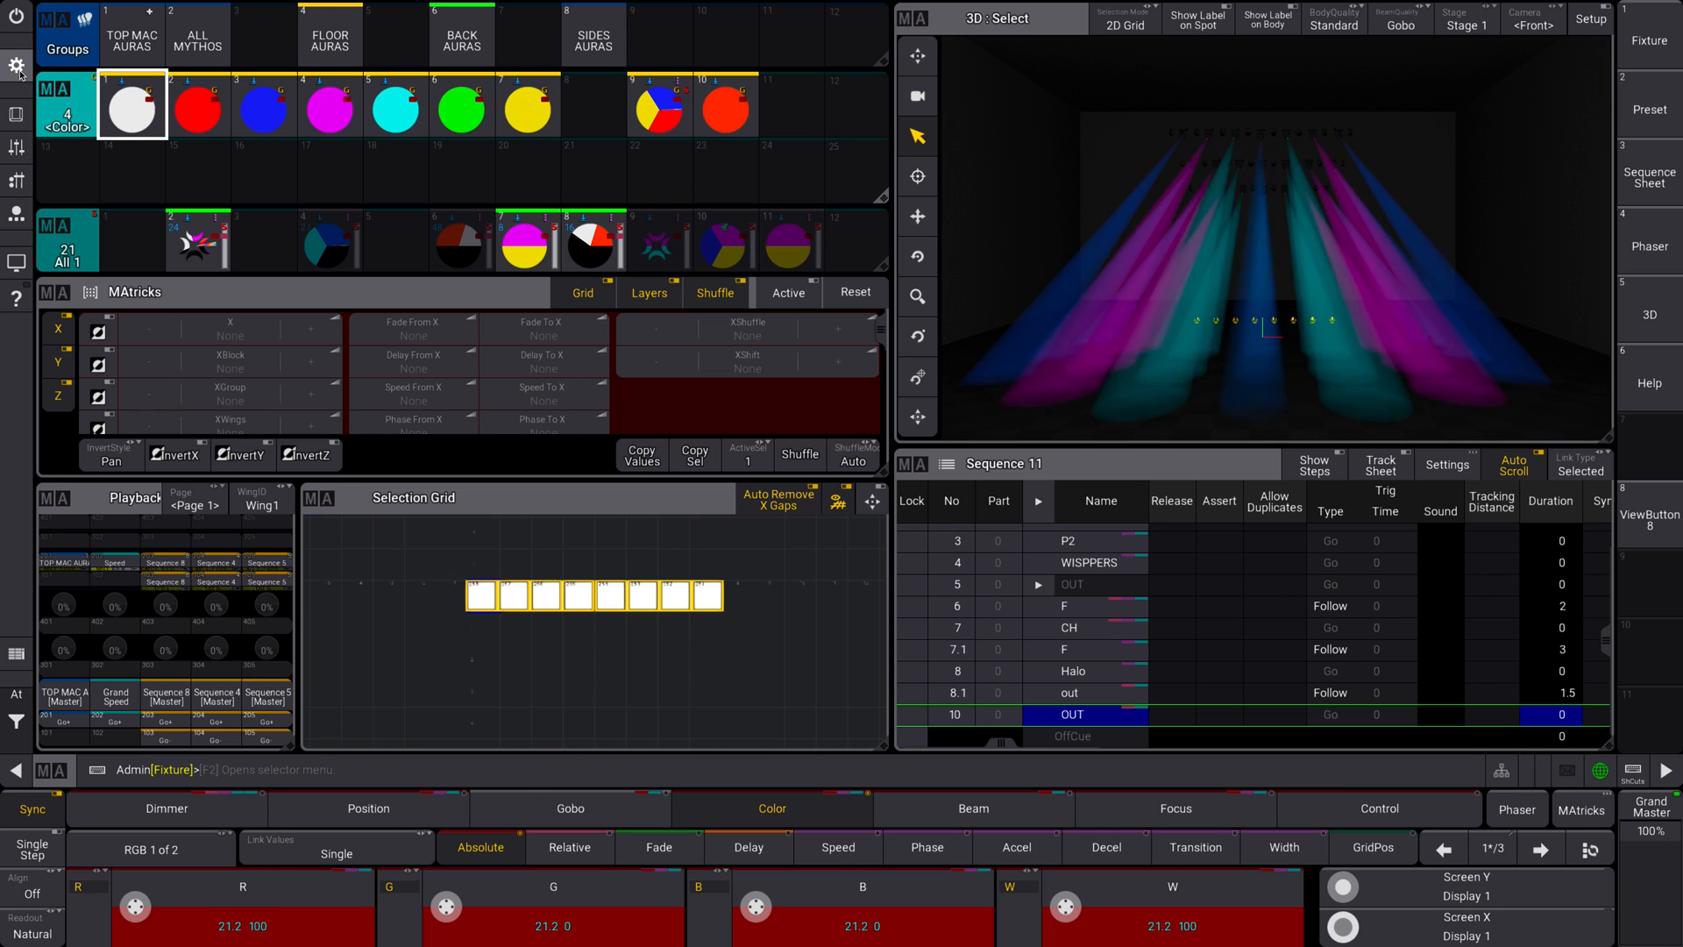
pyautogui.click(16, 65)
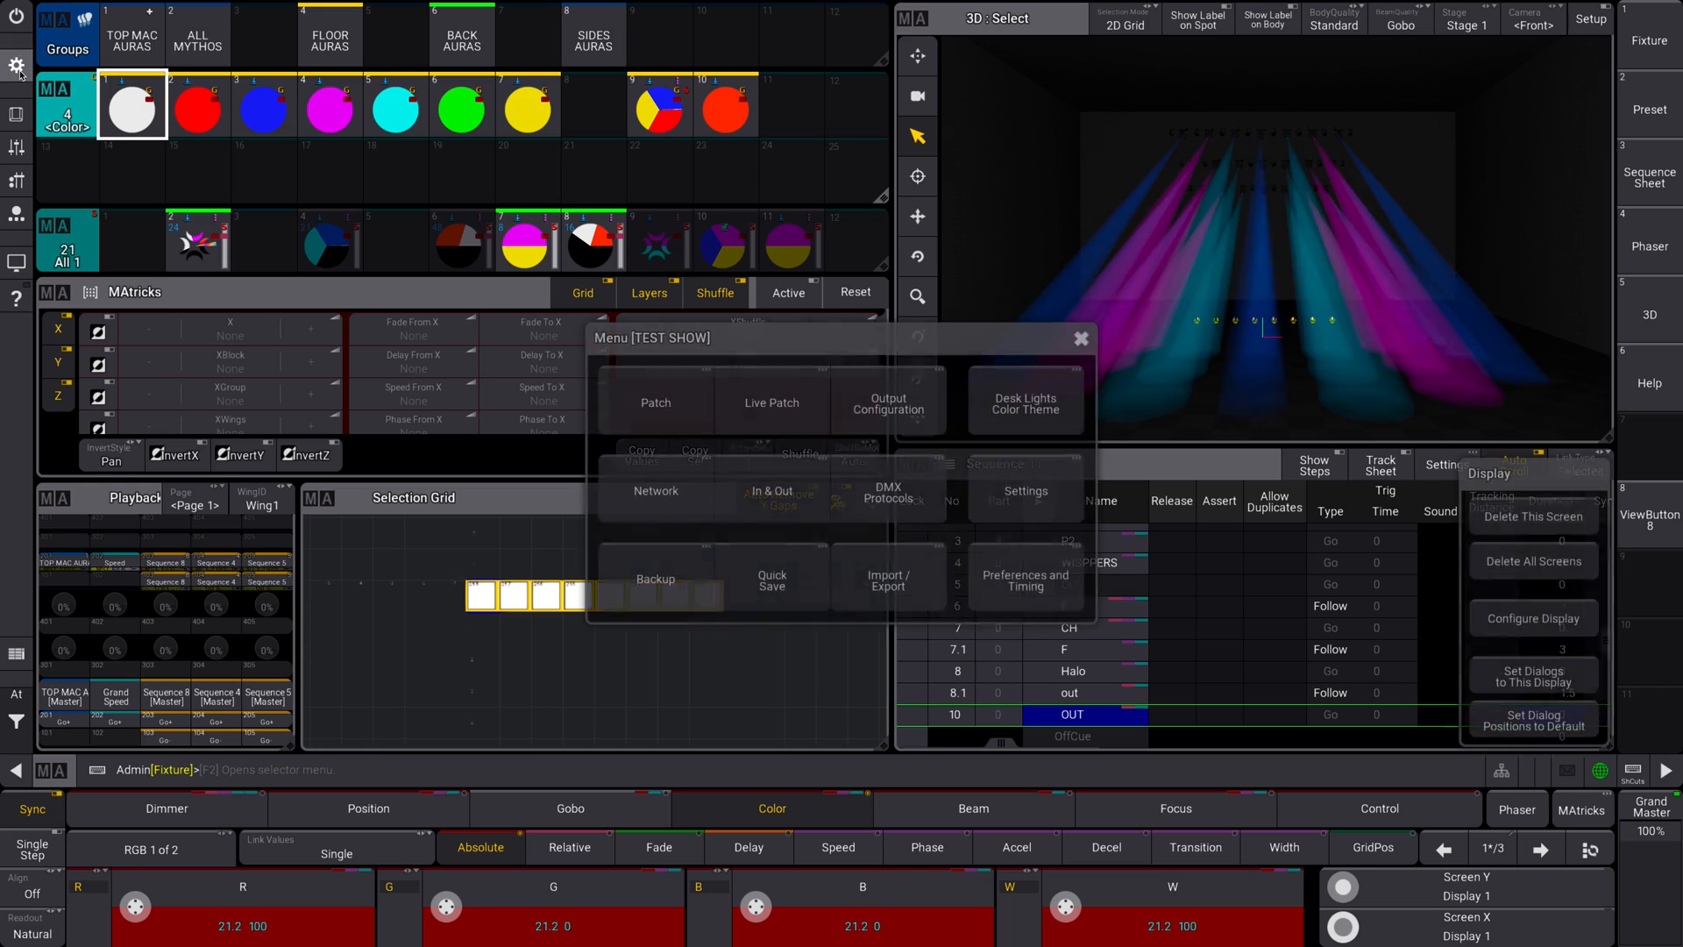
pyautogui.click(610, 416)
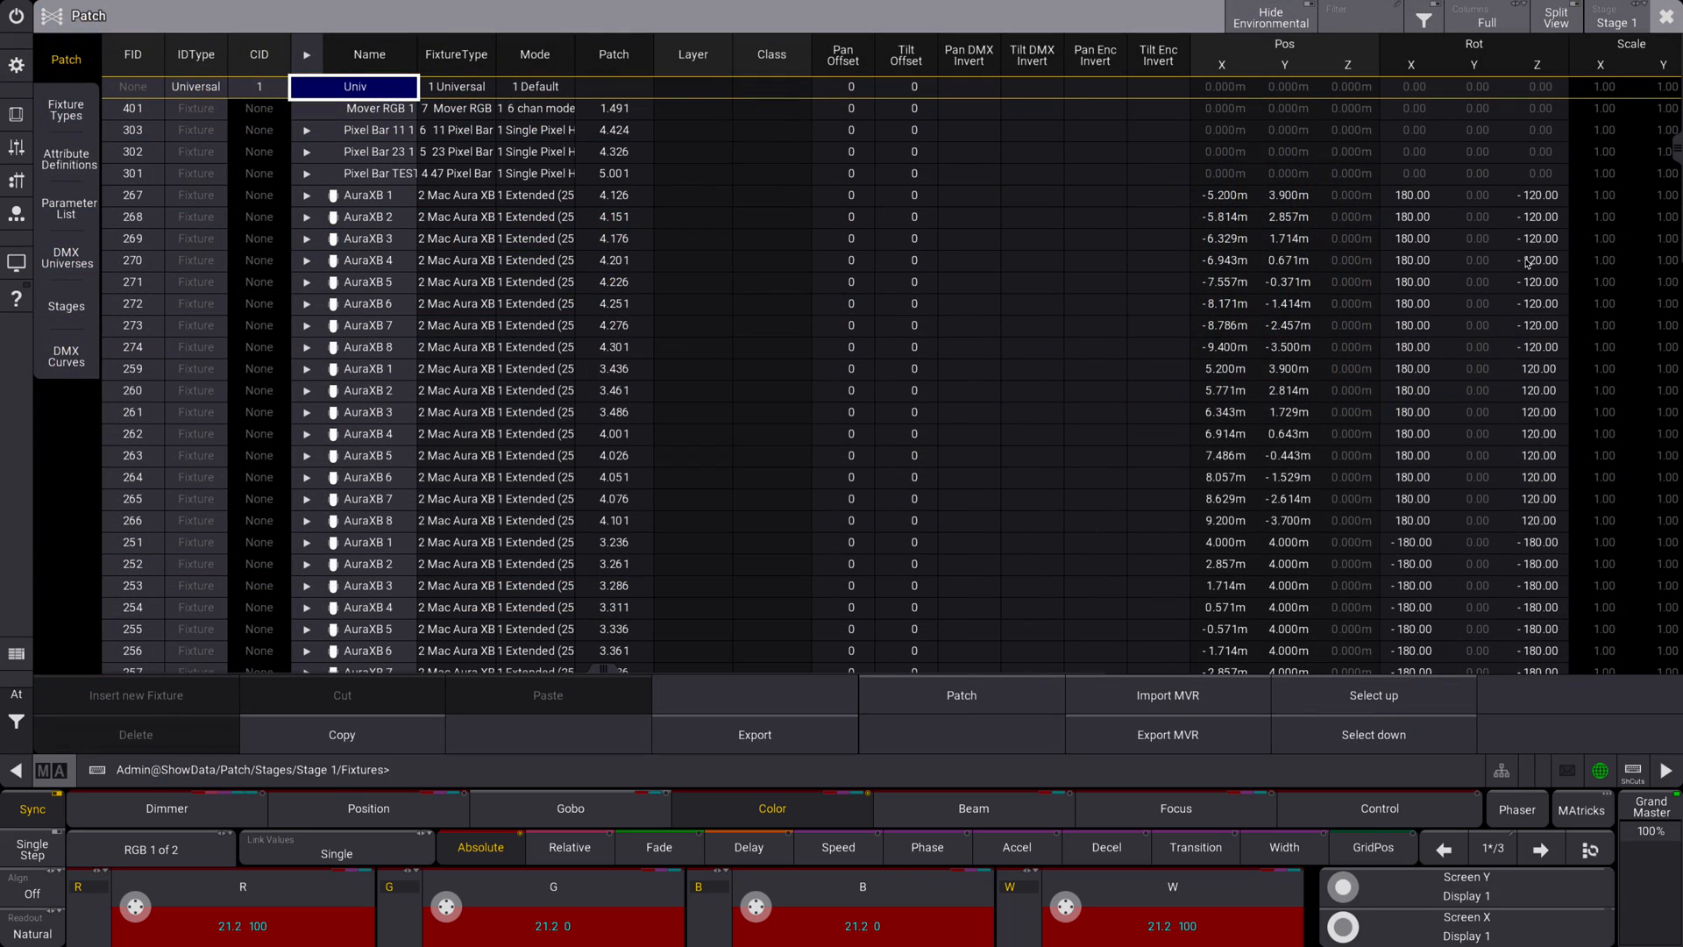
pyautogui.moveTo(1675, 146); pyautogui.dragTo(1675, 476)
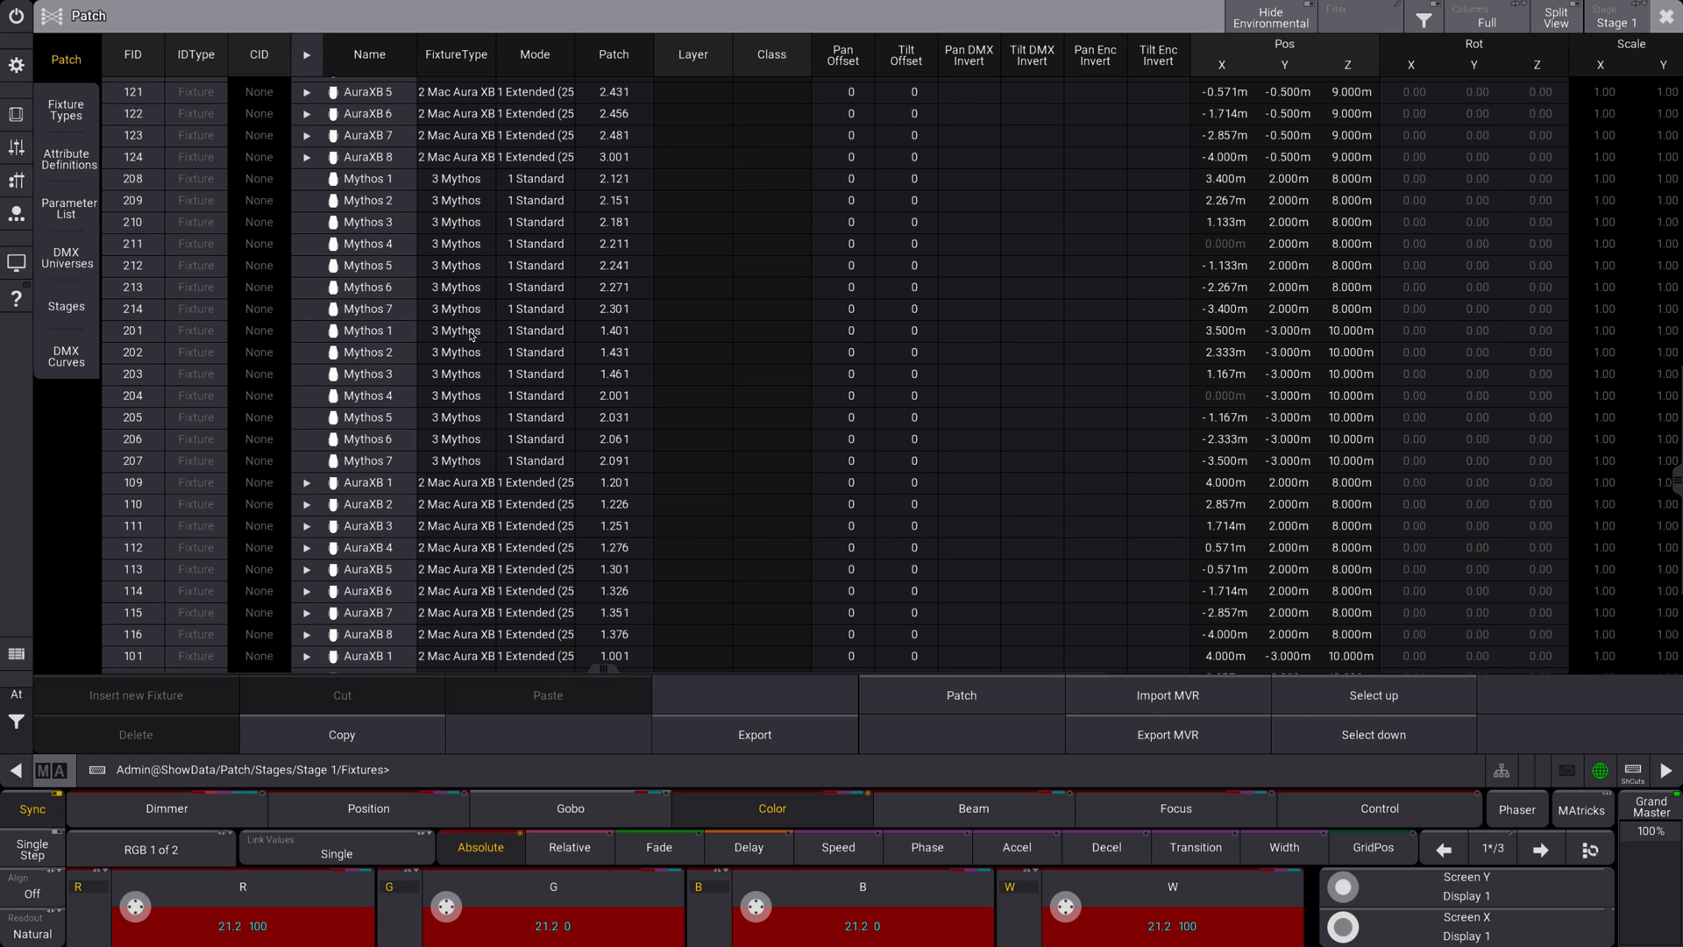
pyautogui.moveTo(471, 335); pyautogui.dragTo(479, 467)
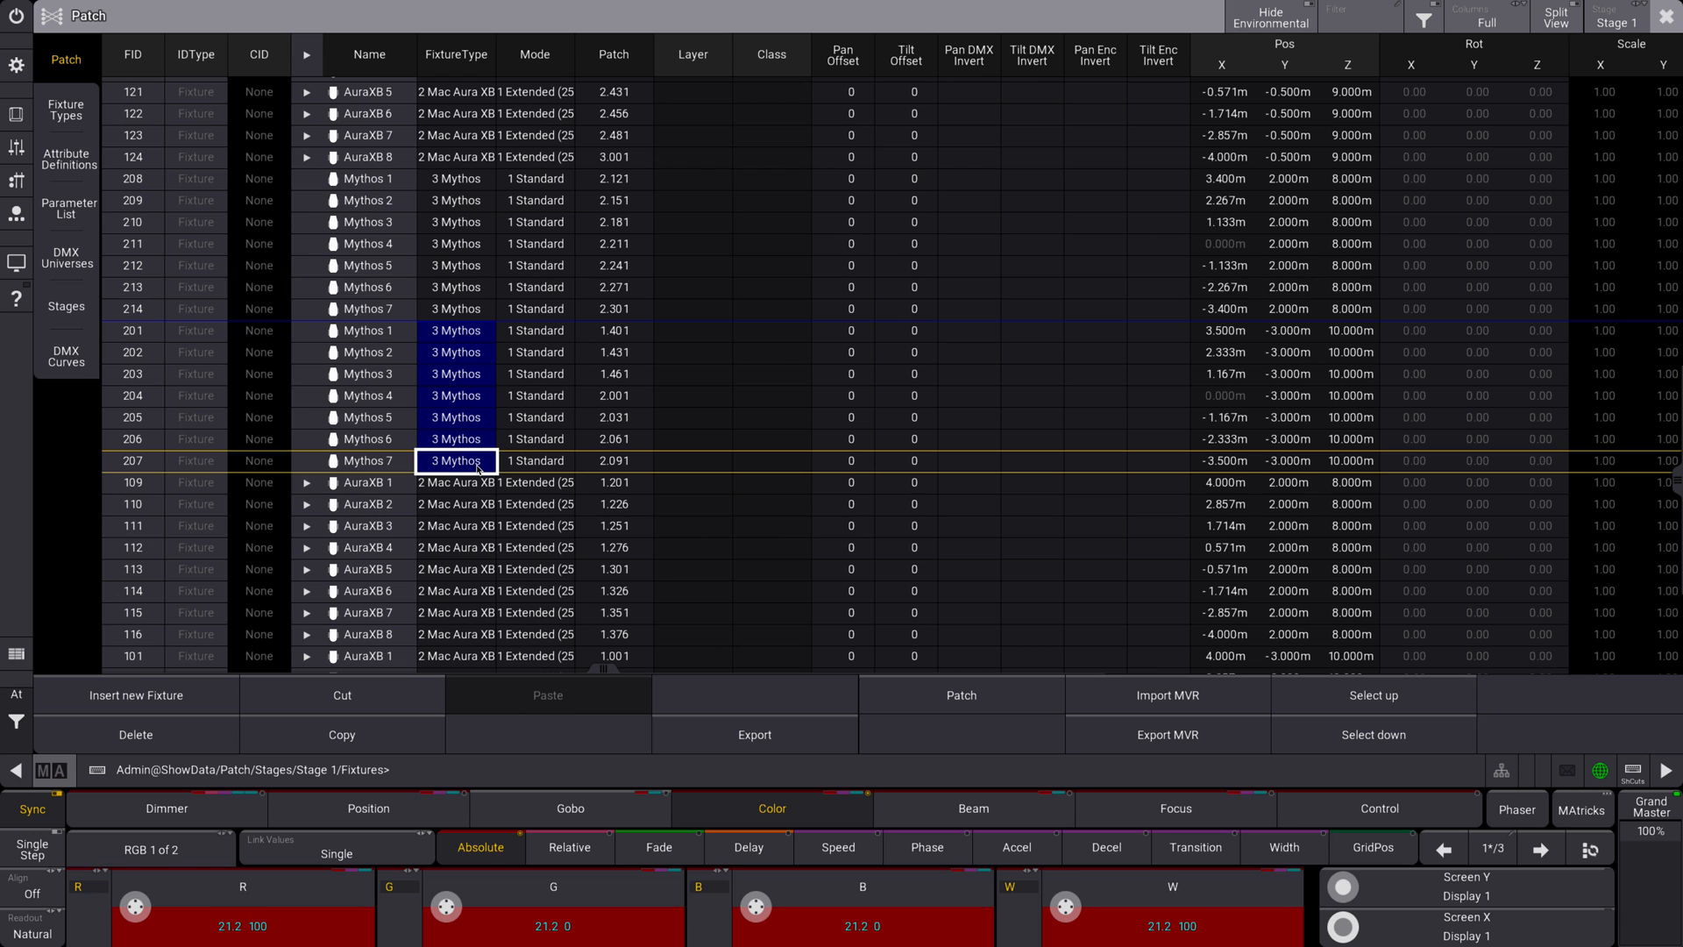
pyautogui.doubleClick(479, 467)
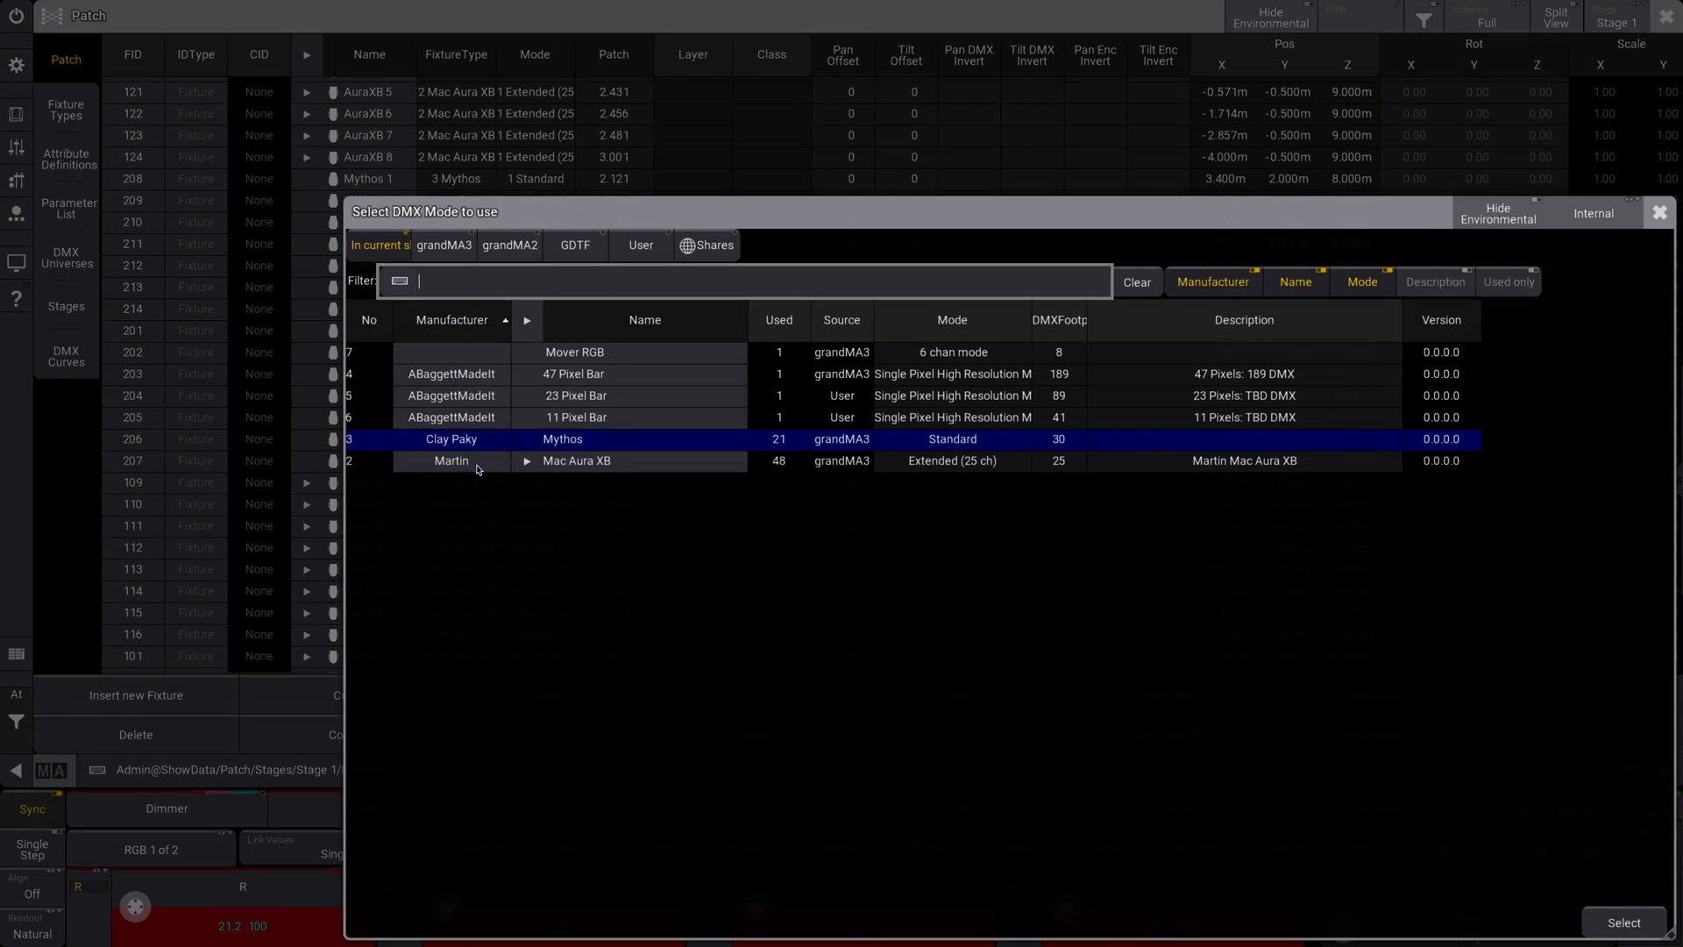
pyautogui.click(460, 250)
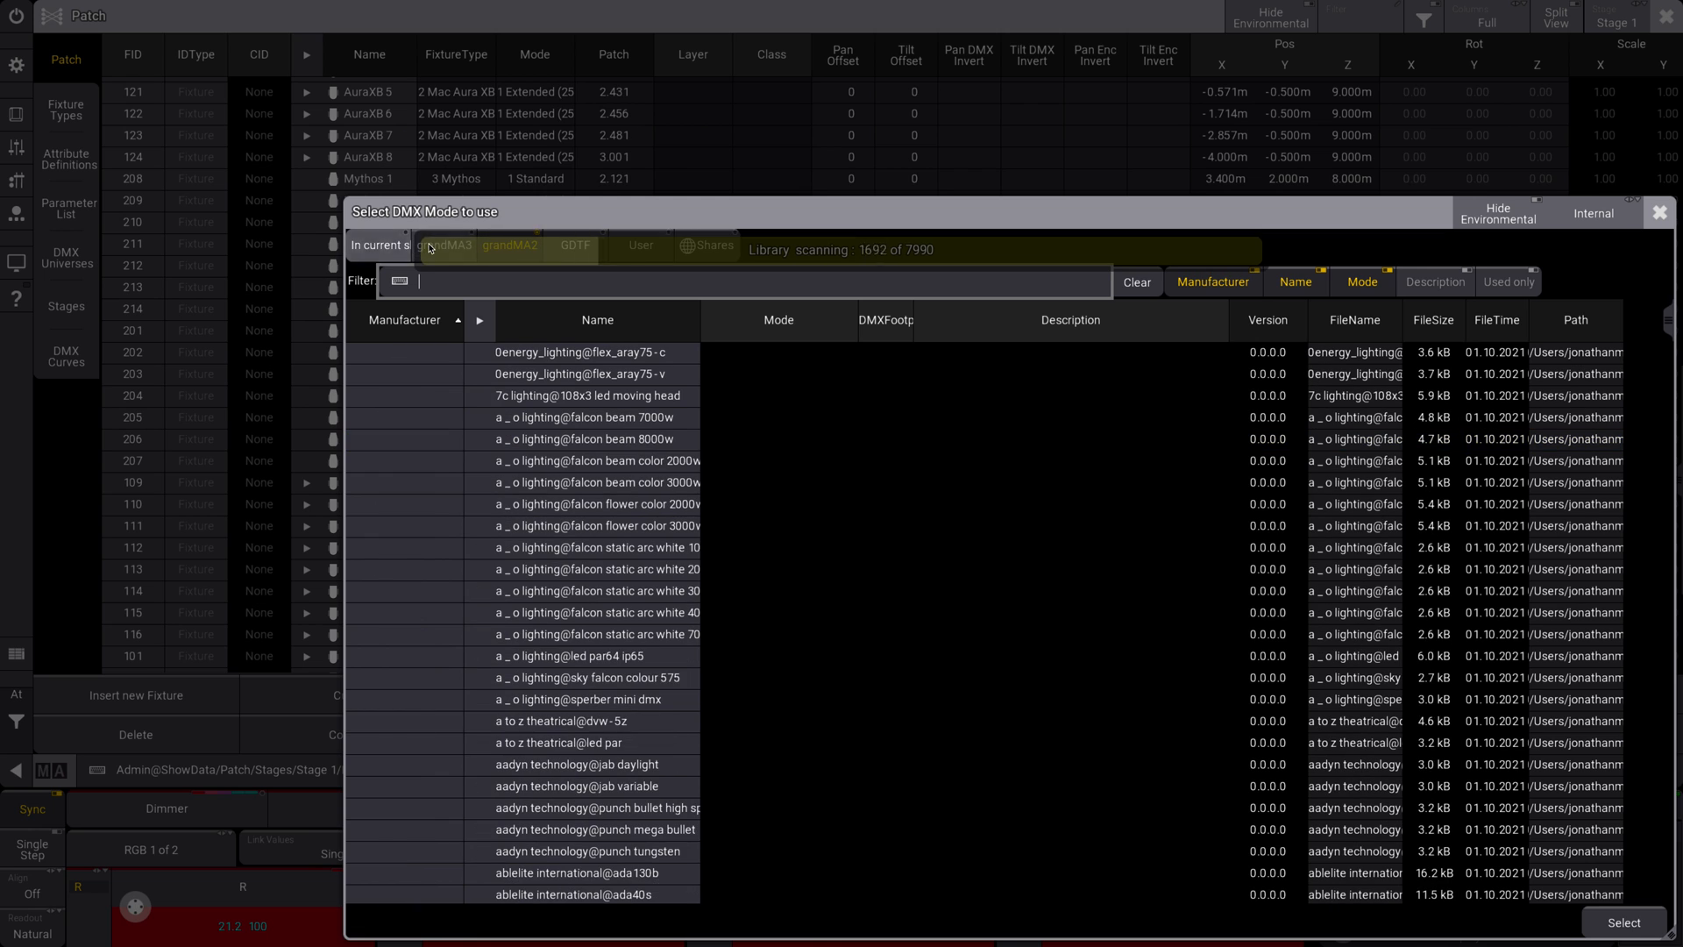
pyautogui.click(1661, 211)
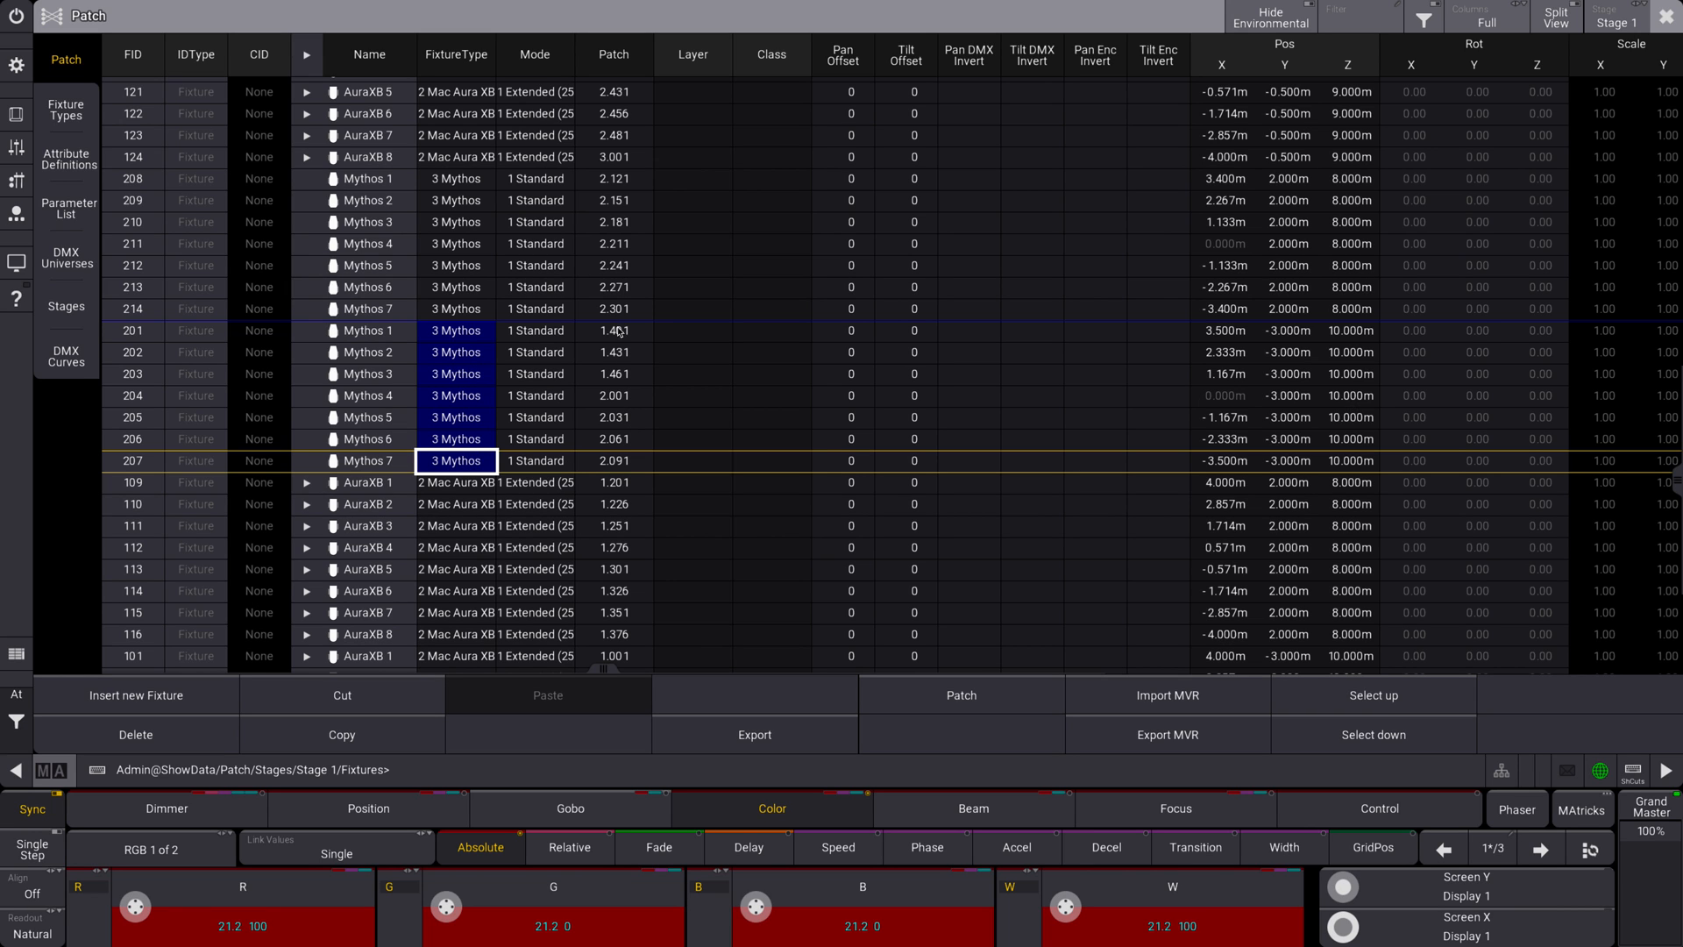
pyautogui.click(1667, 16)
pyautogui.click(818, 511)
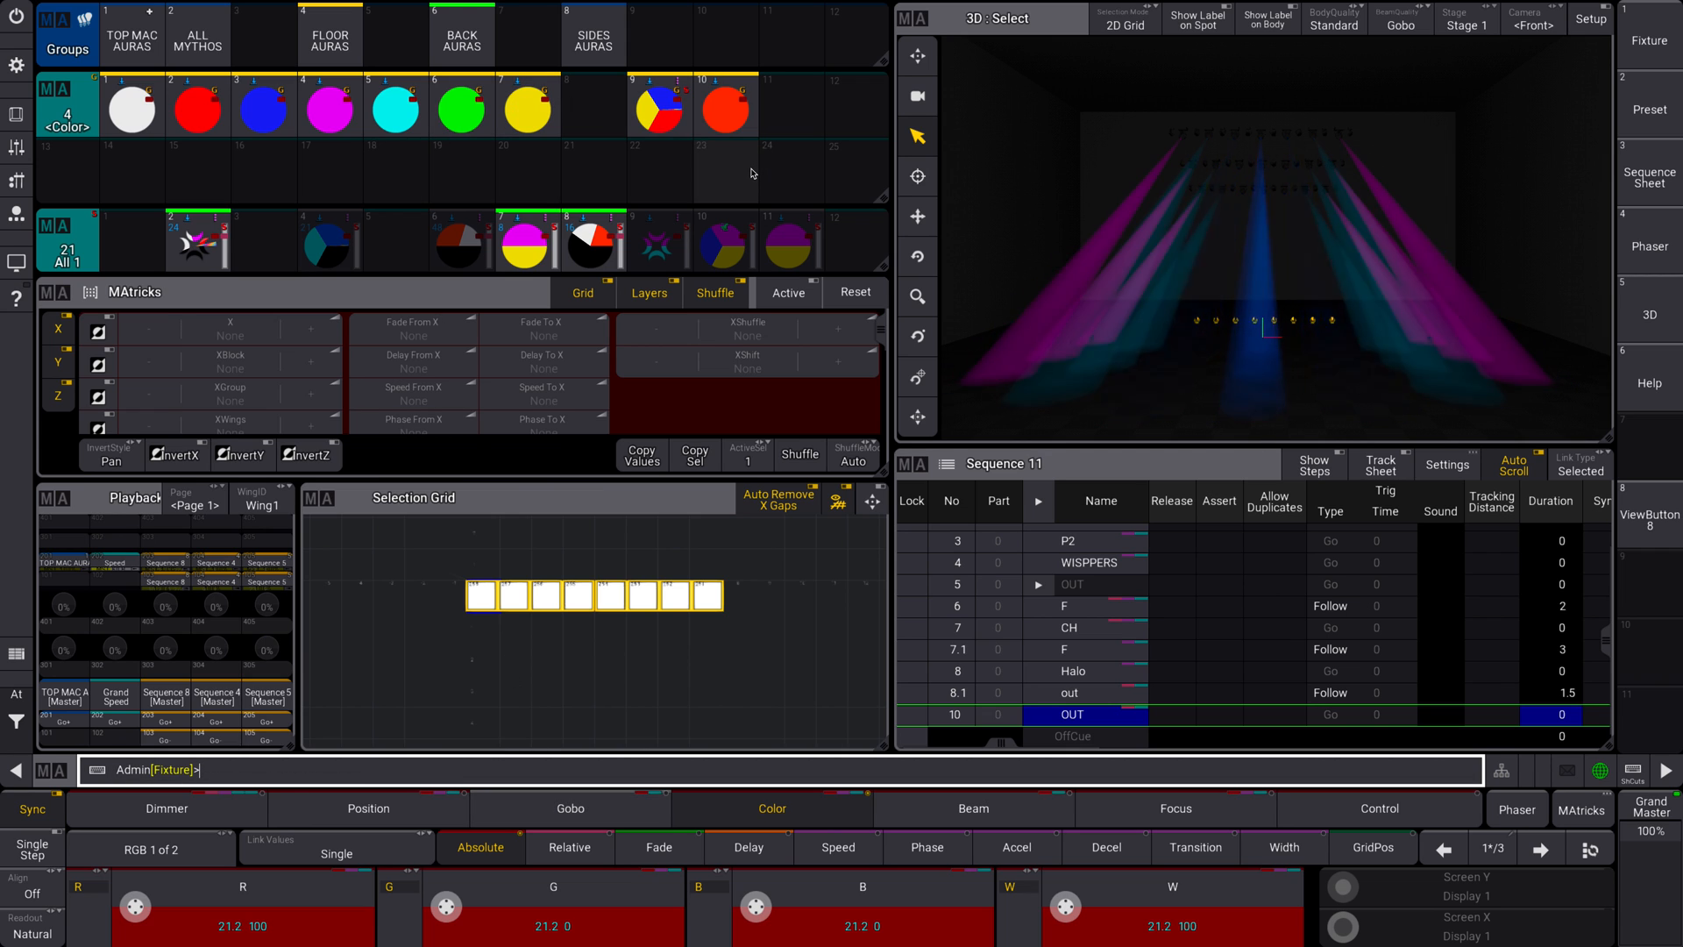
# Enter the fixture patch from the show menu and start inserting new fixtures
pyautogui.click(16, 64)
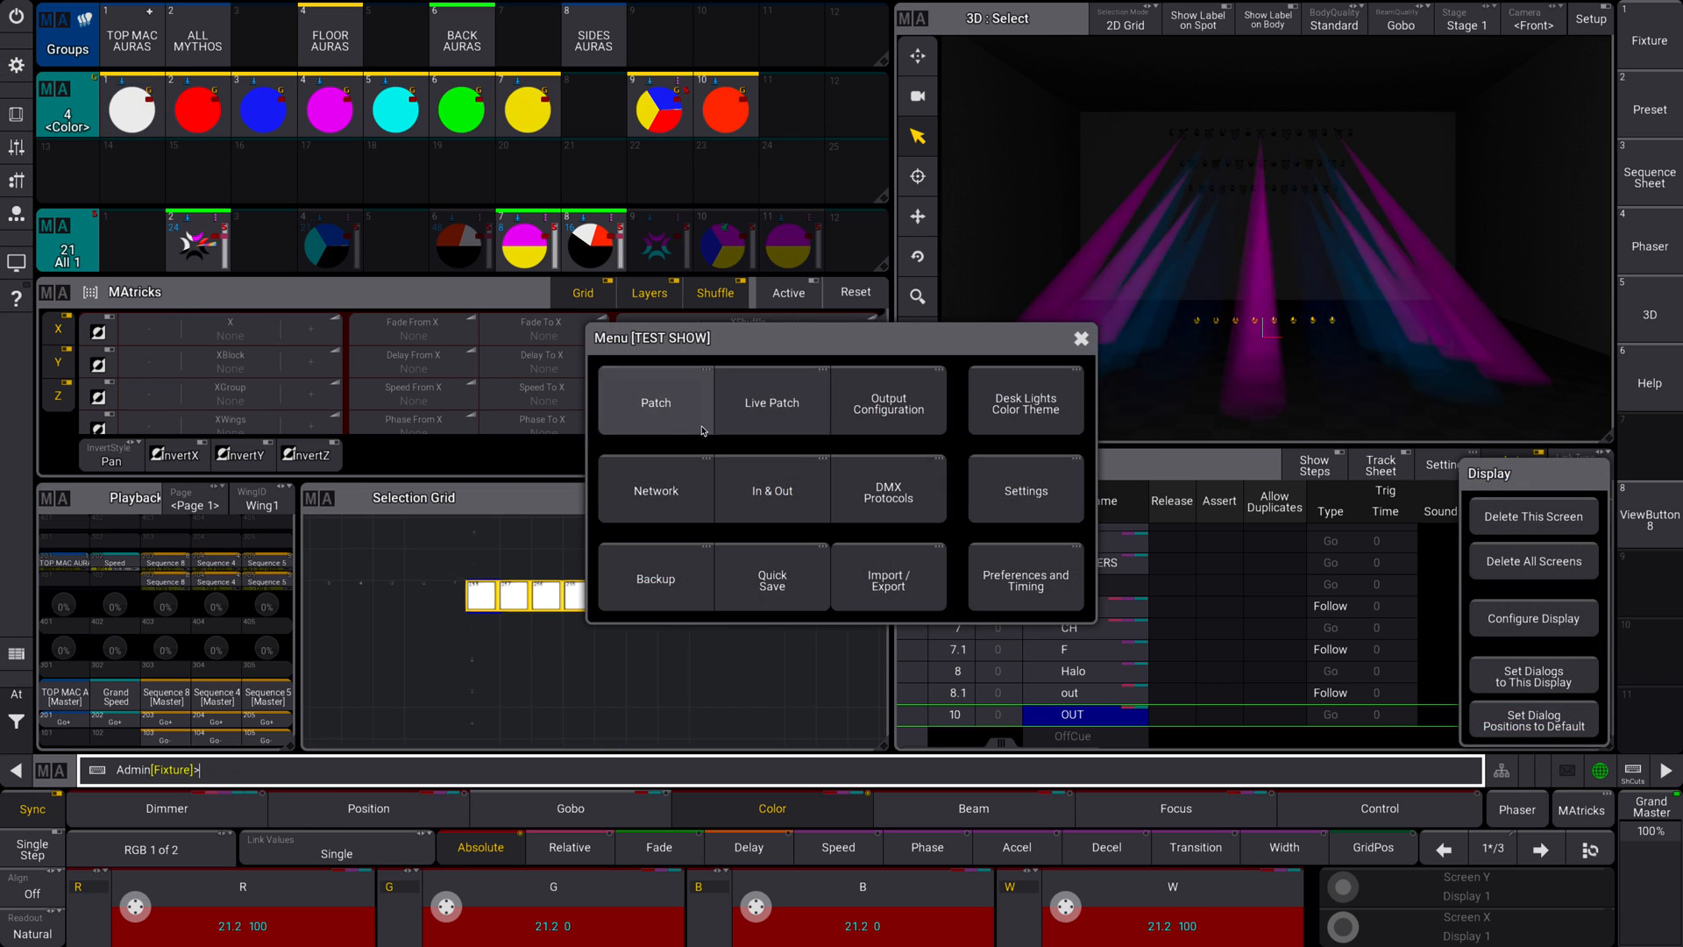
pyautogui.click(639, 400)
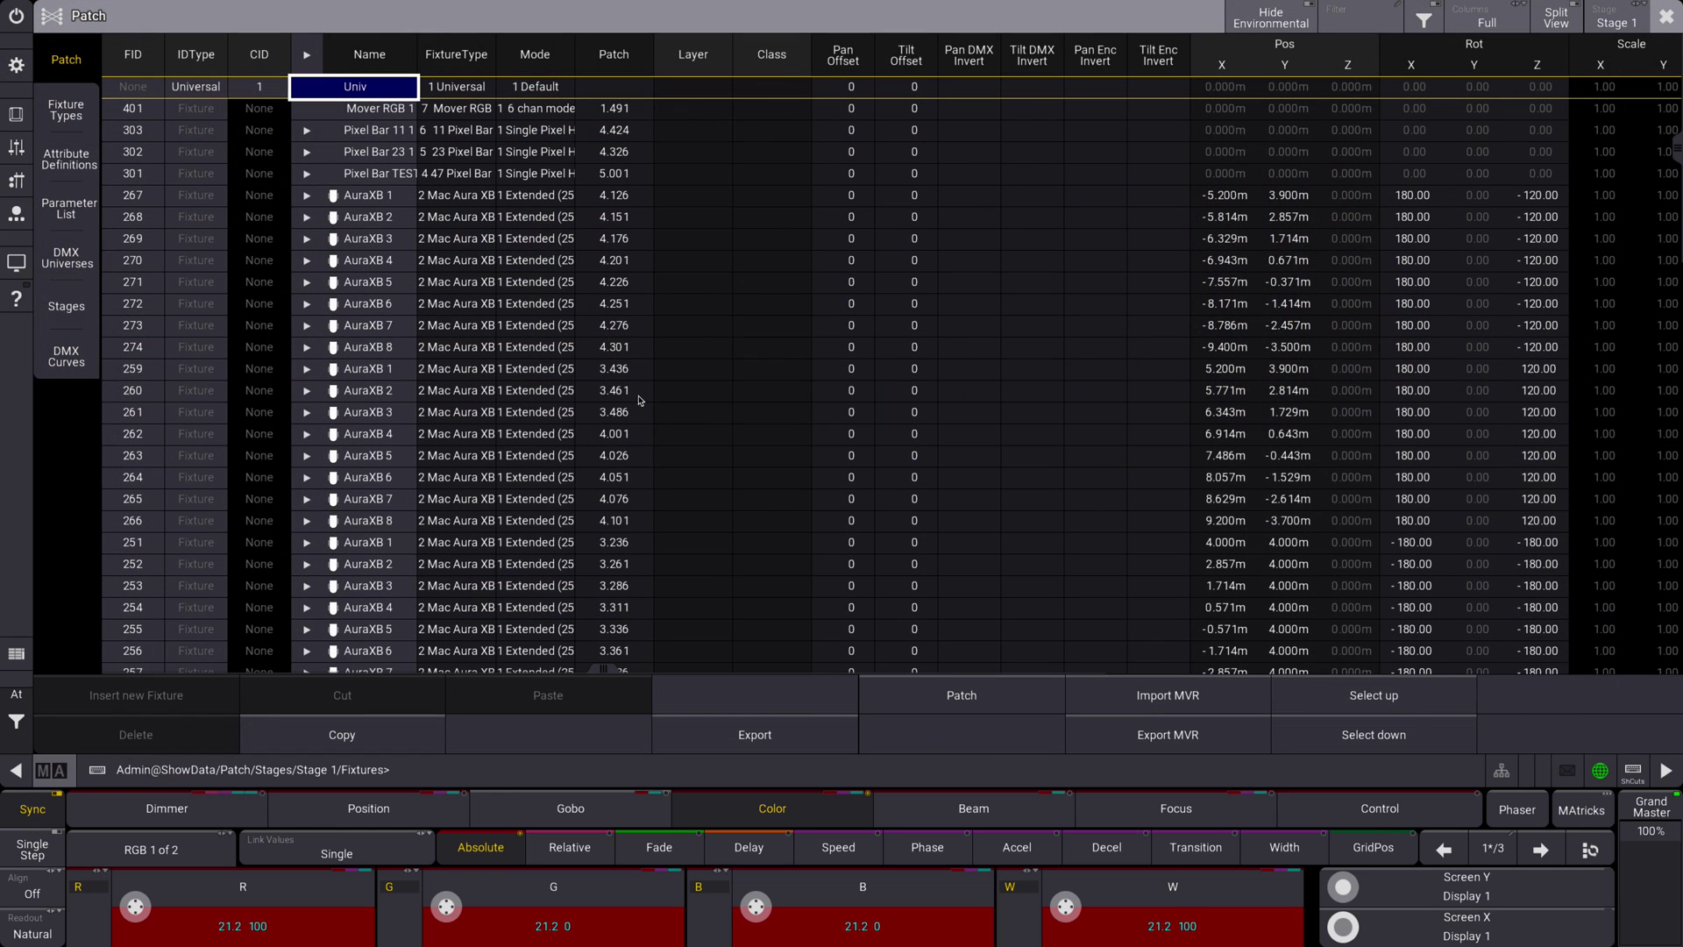
pyautogui.click(149, 110)
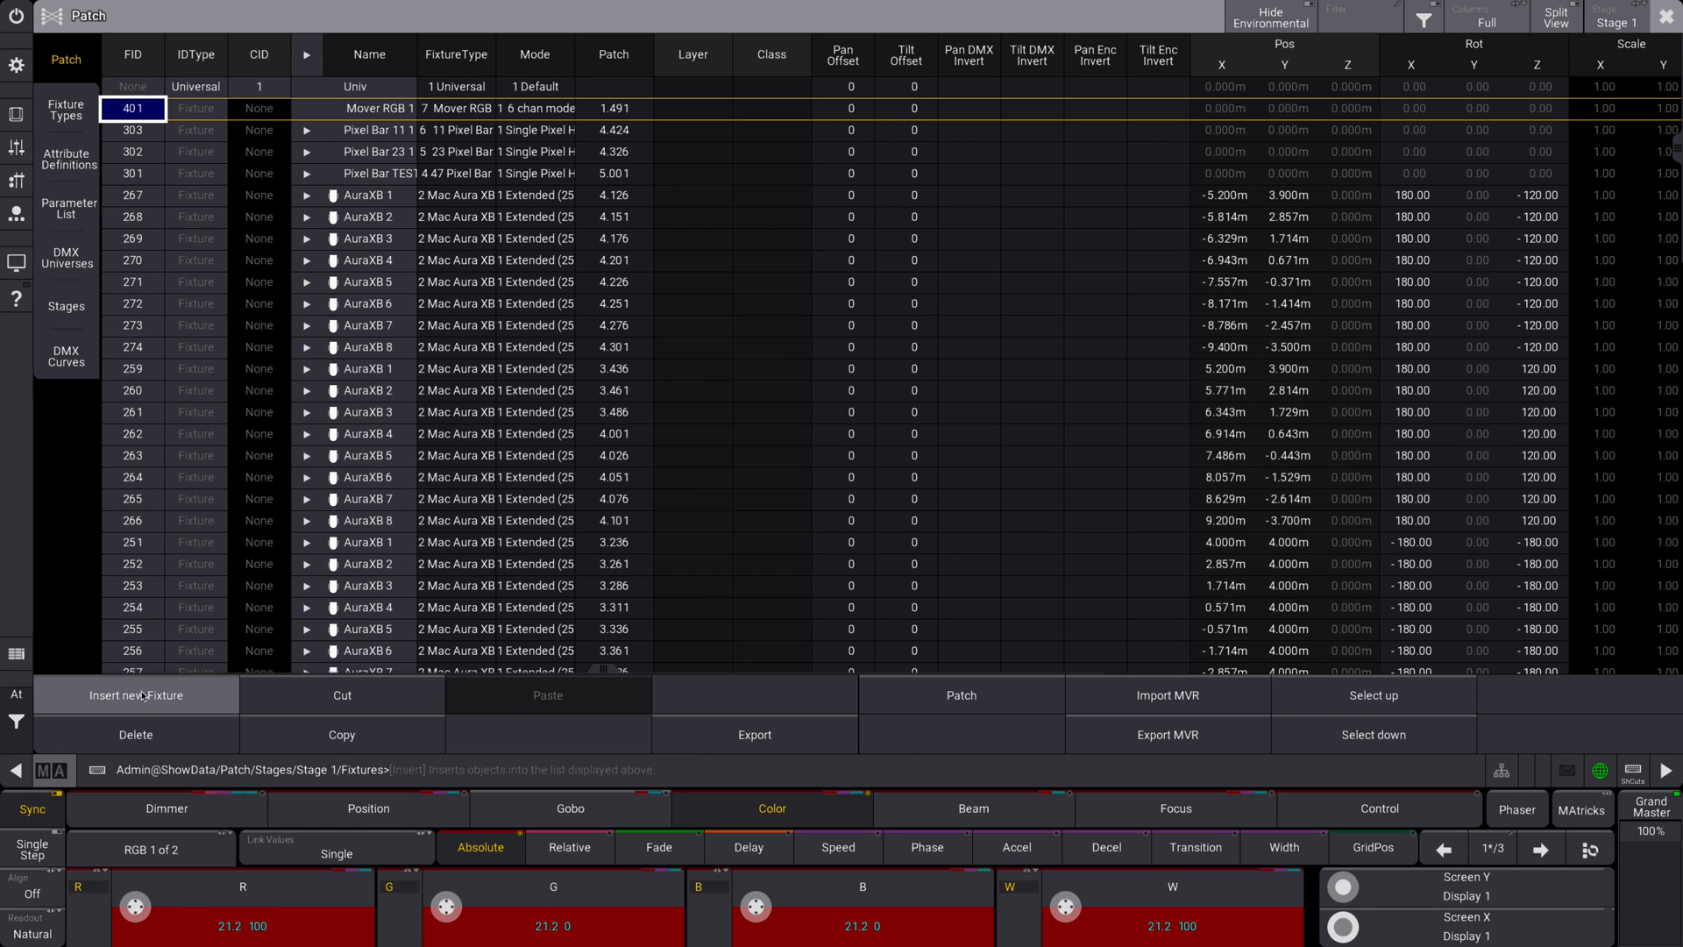
pyautogui.click(142, 694)
# Insert an MA Lighting Marker fixture named Marker 1 with fixture ID 2001
pyautogui.click(717, 137)
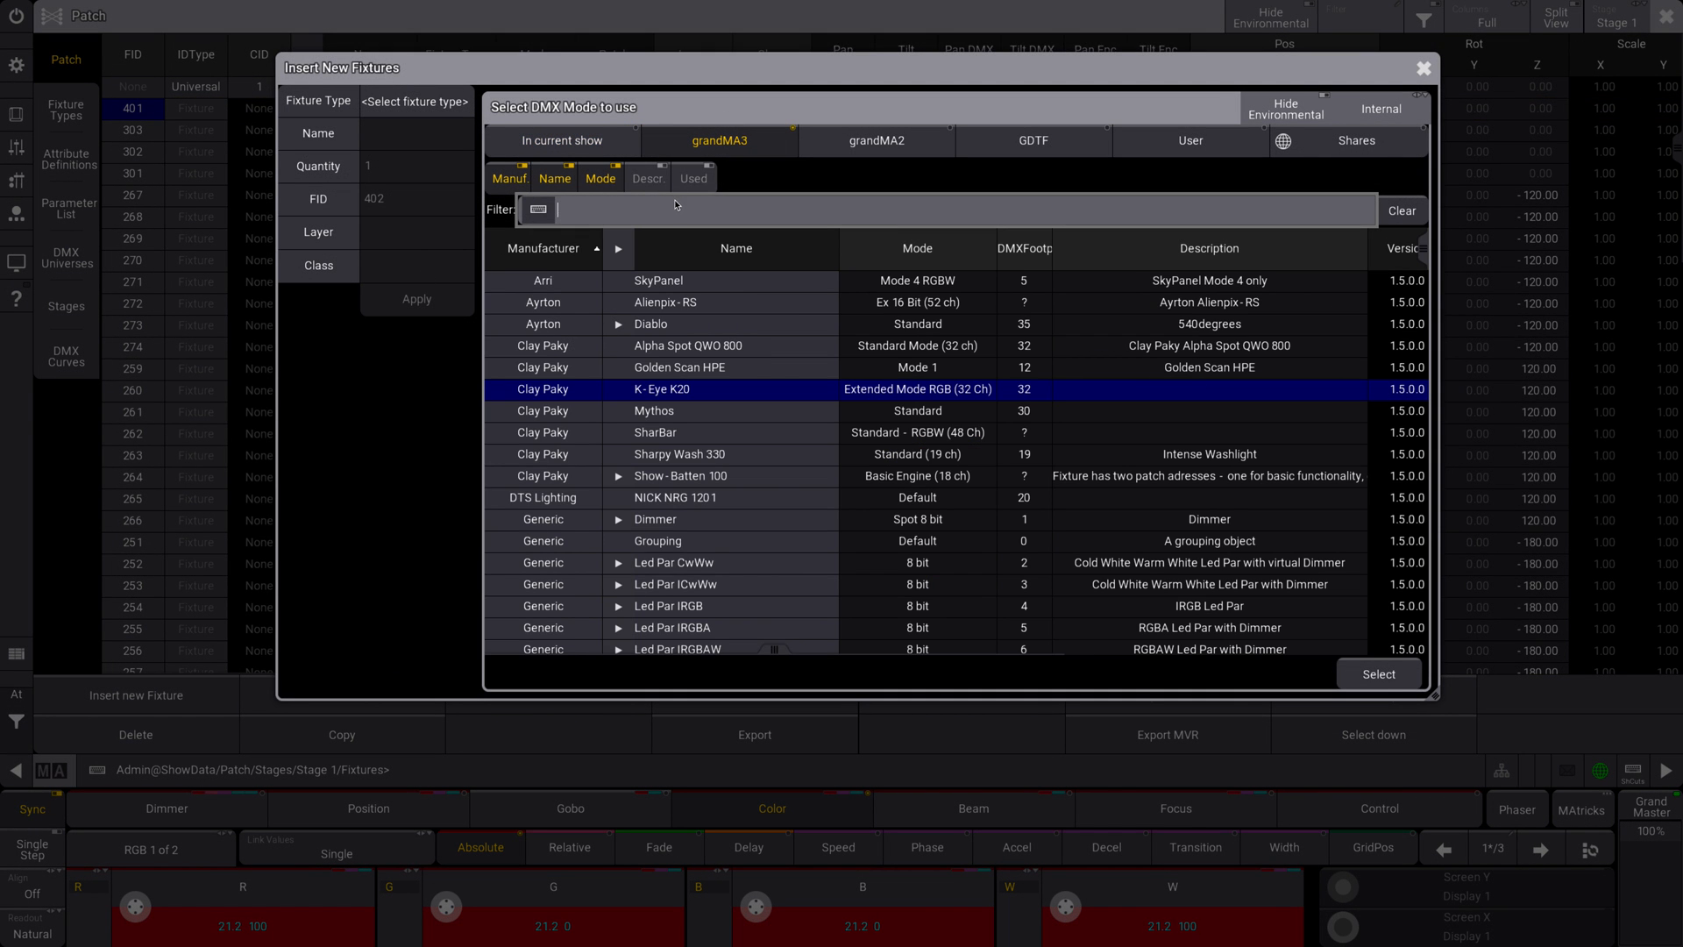
pyautogui.write('mark')
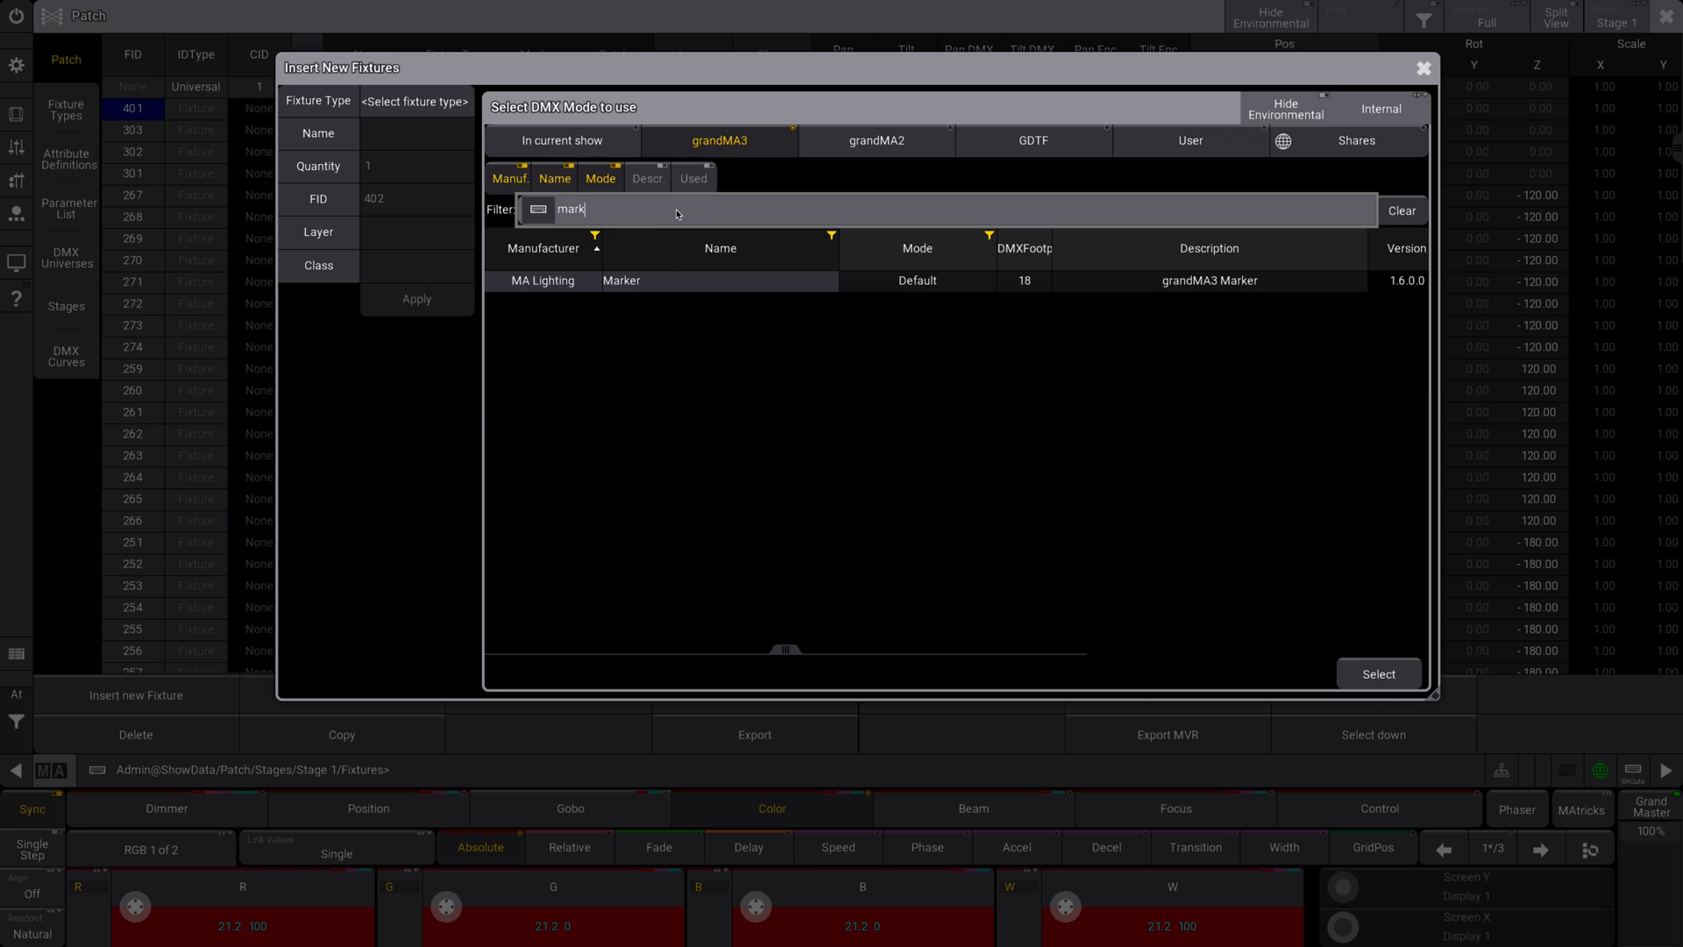
pyautogui.click(681, 285)
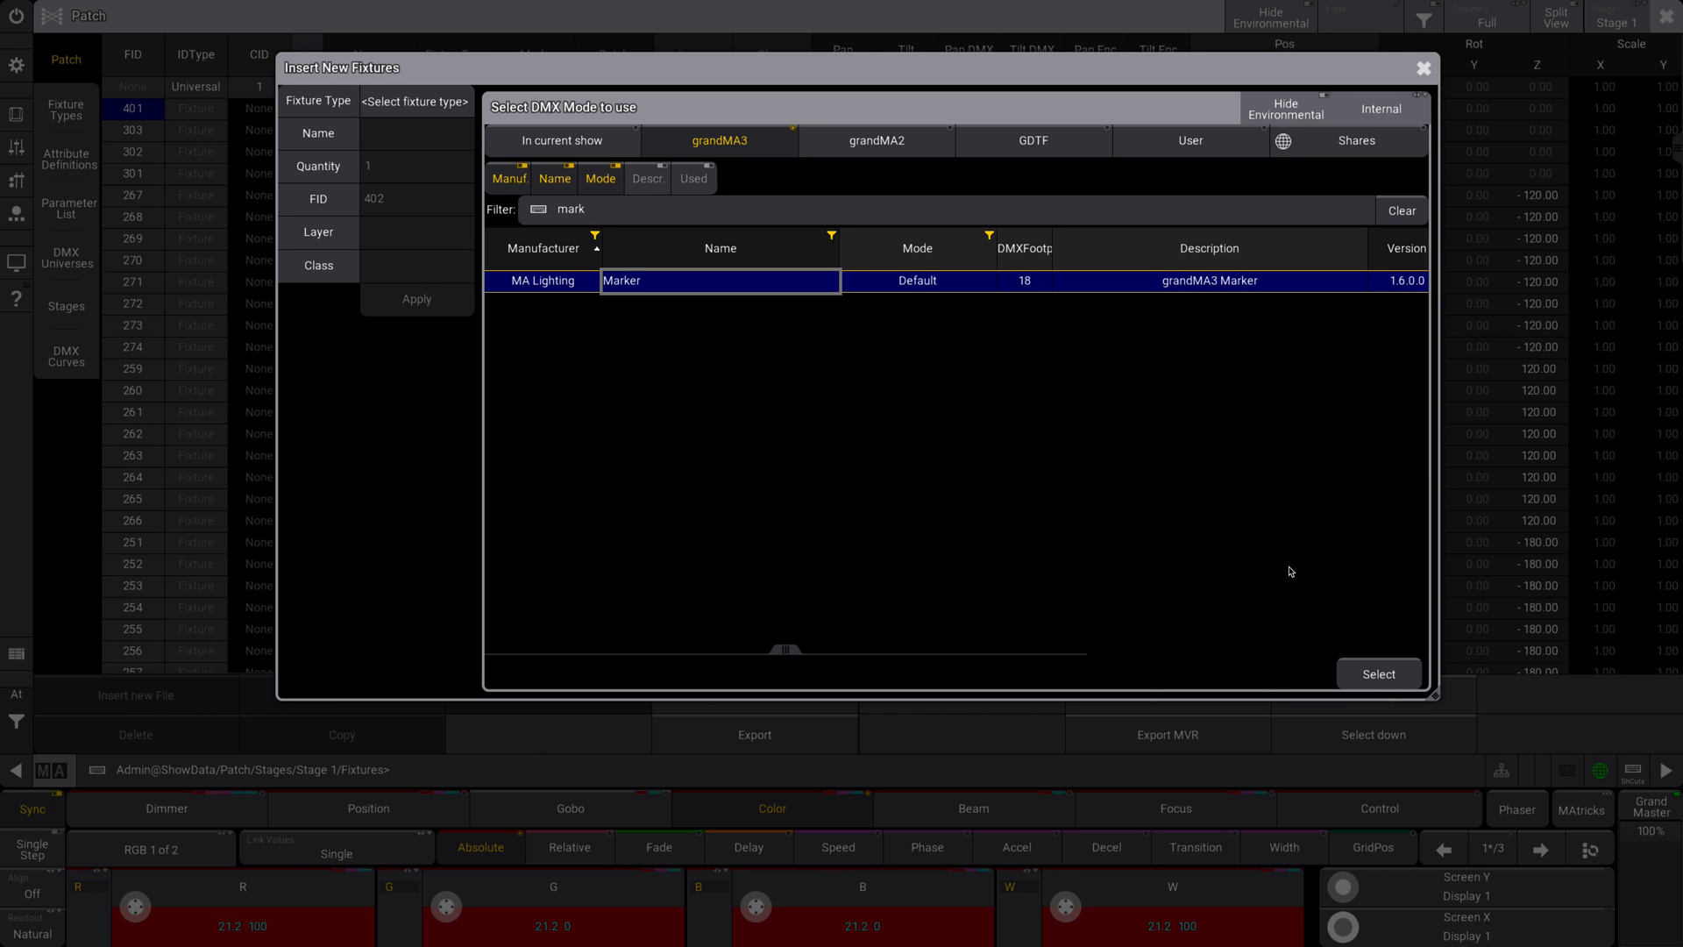
pyautogui.click(1380, 675)
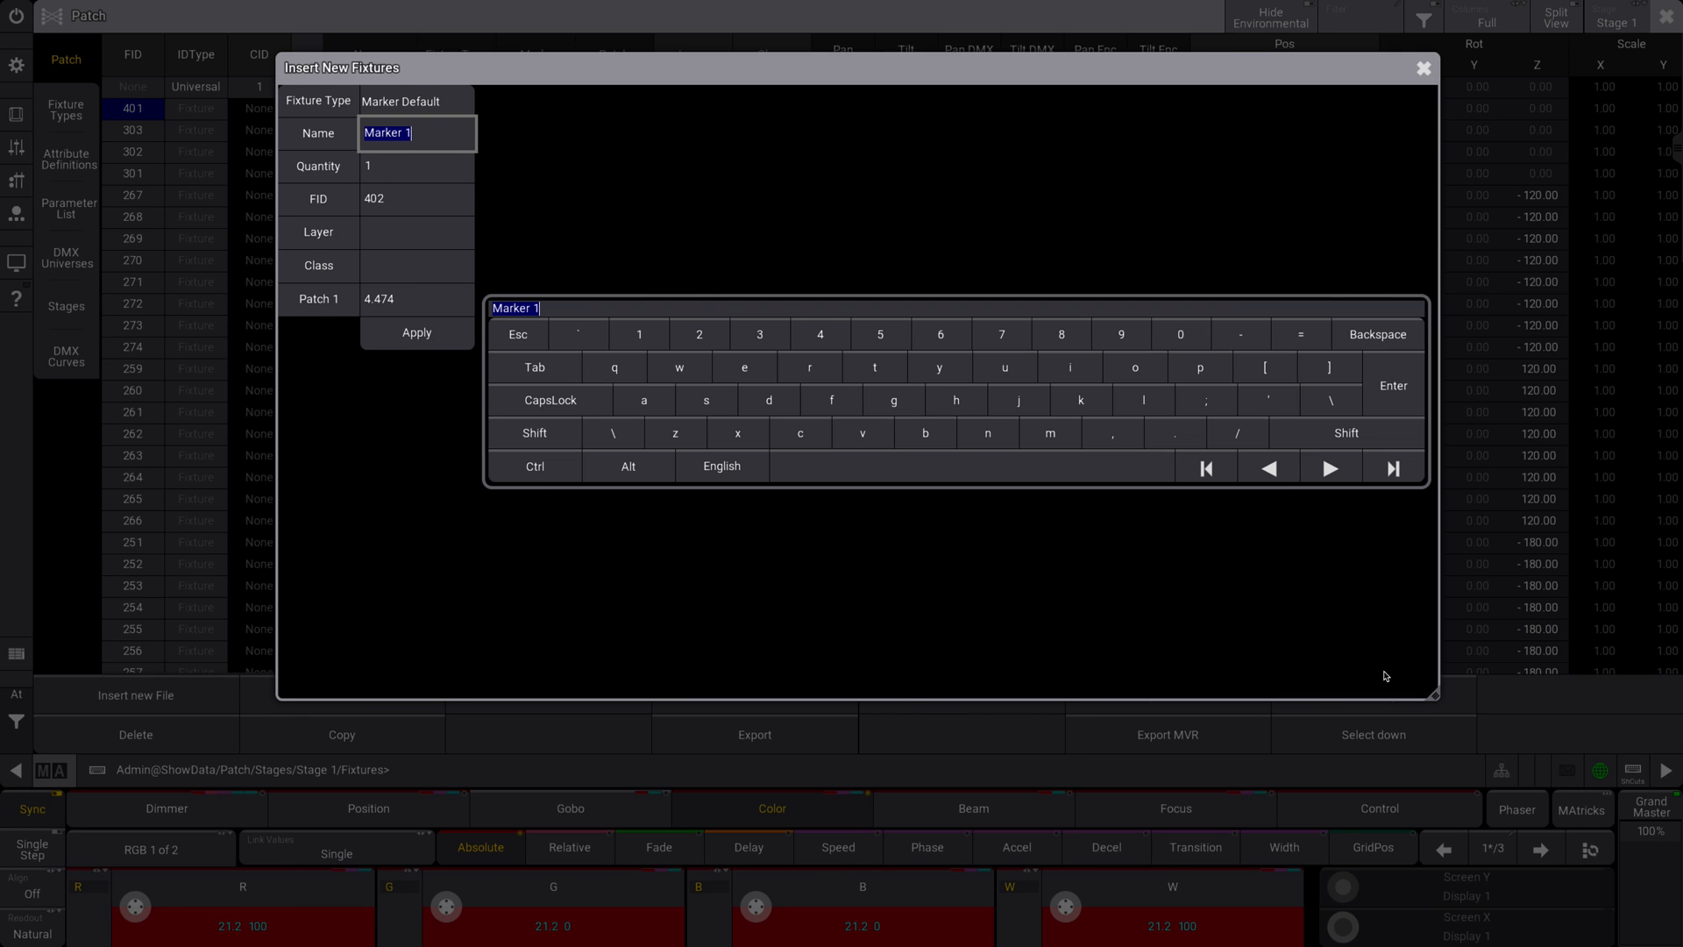
pyautogui.click(406, 203)
pyautogui.write('2001')
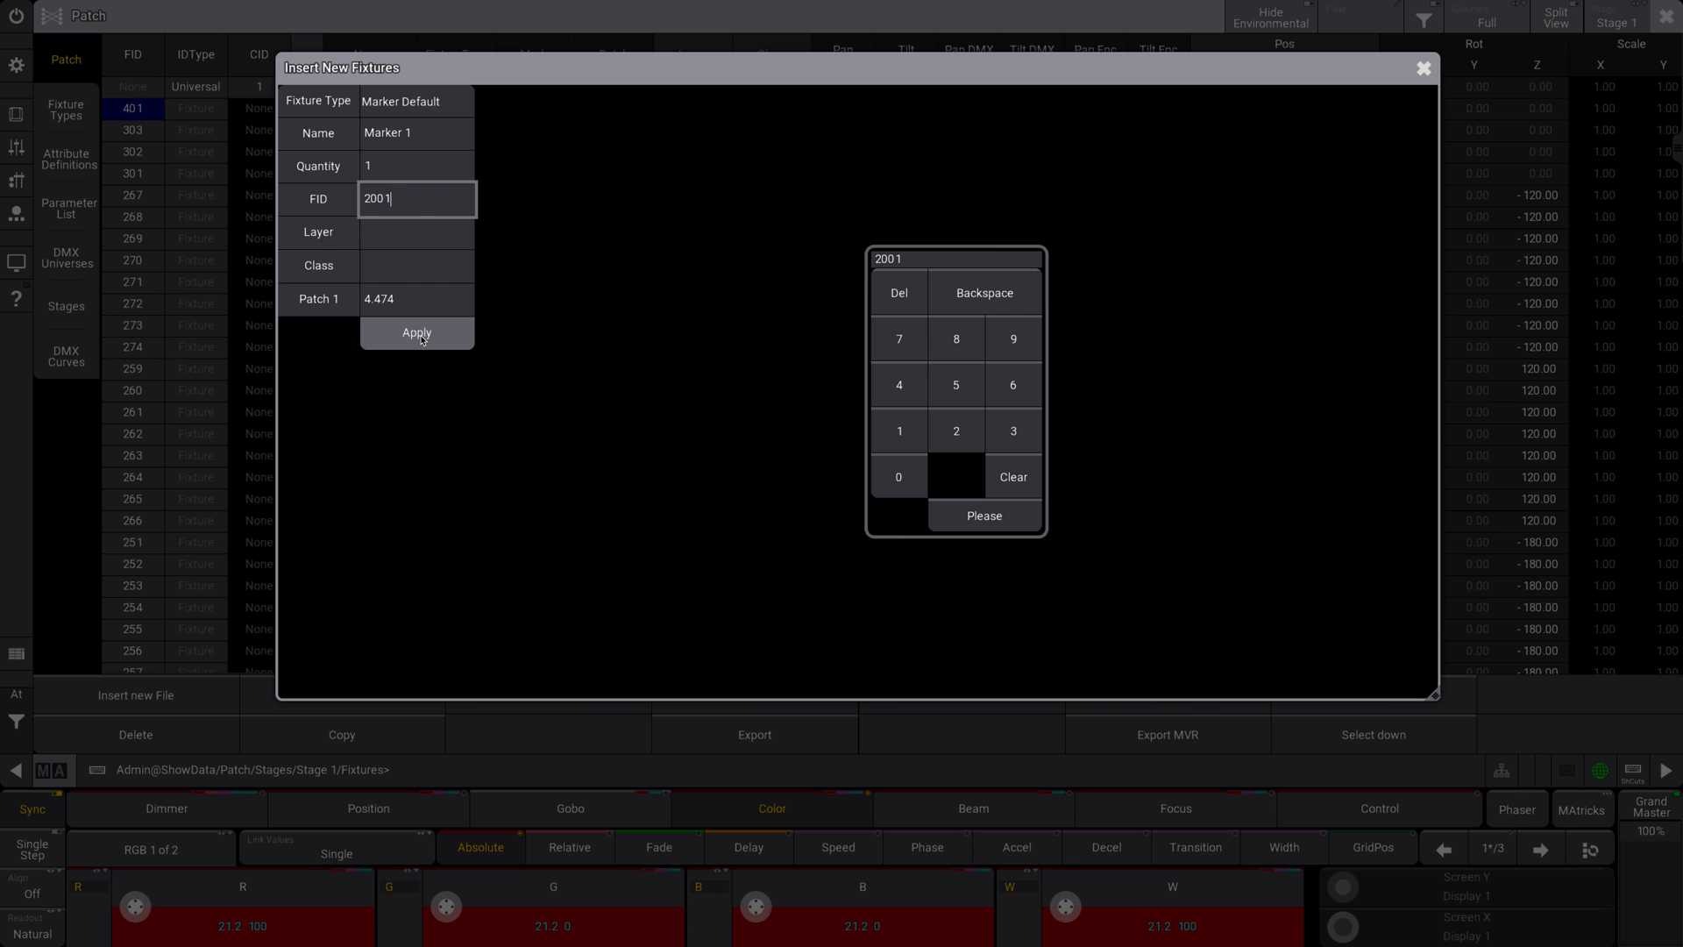
pyautogui.click(417, 335)
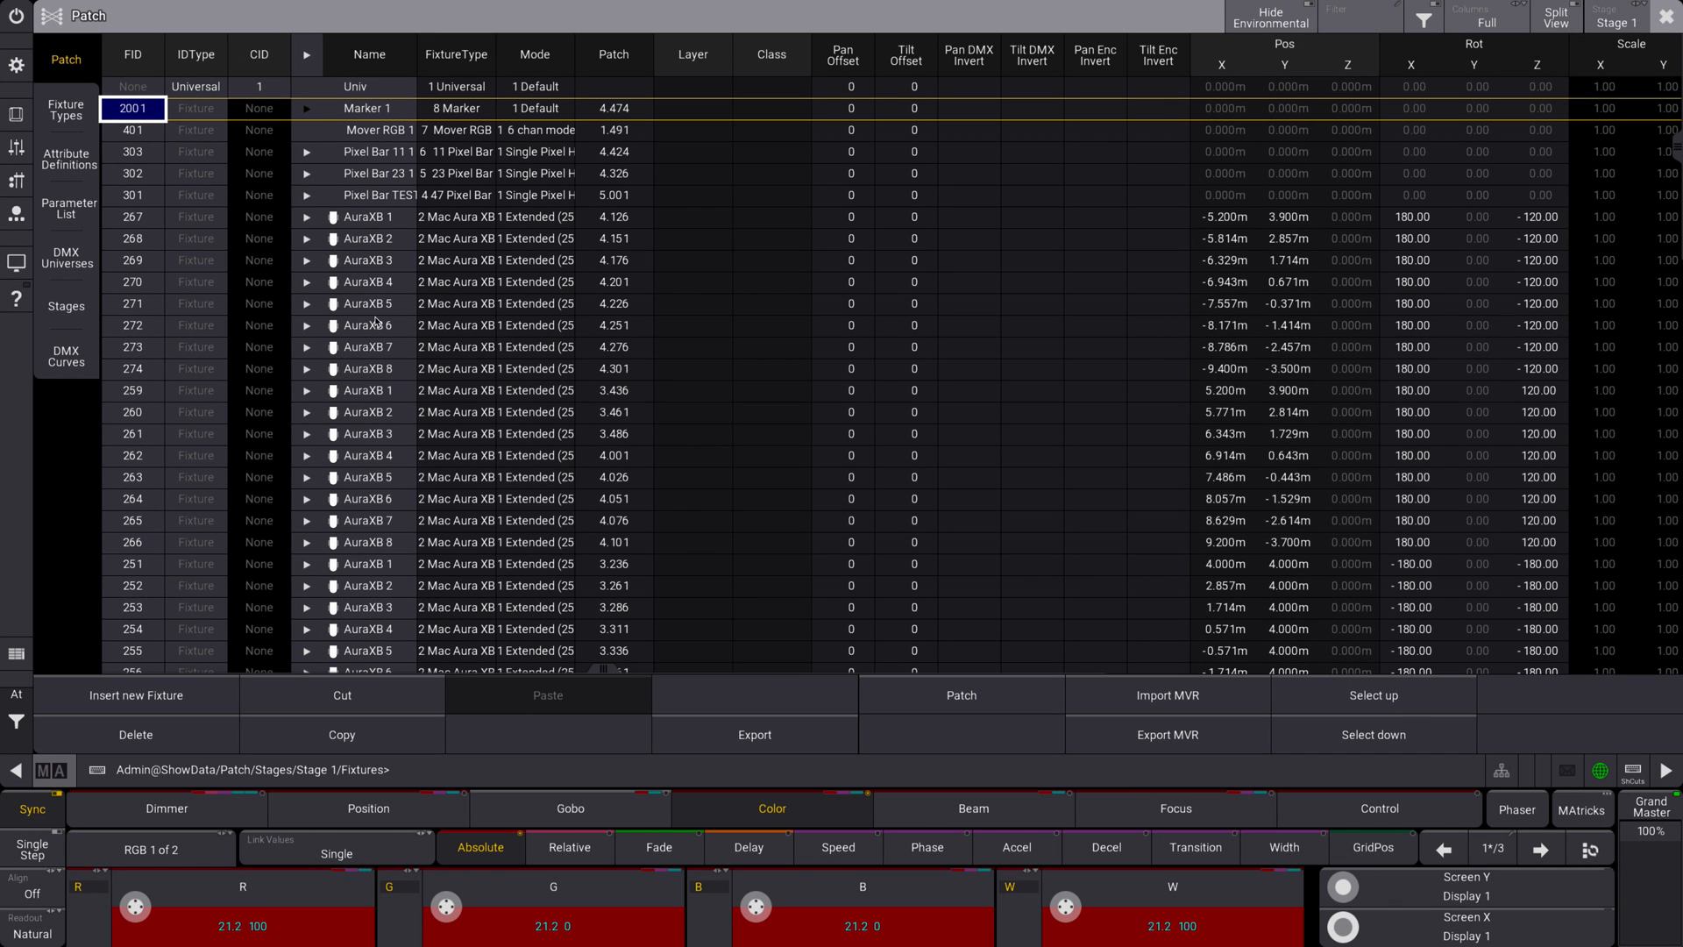
# Cut Mythos 1–7 (IDs 201–207) and paste them as children of Marker 1
pyautogui.click(306, 110)
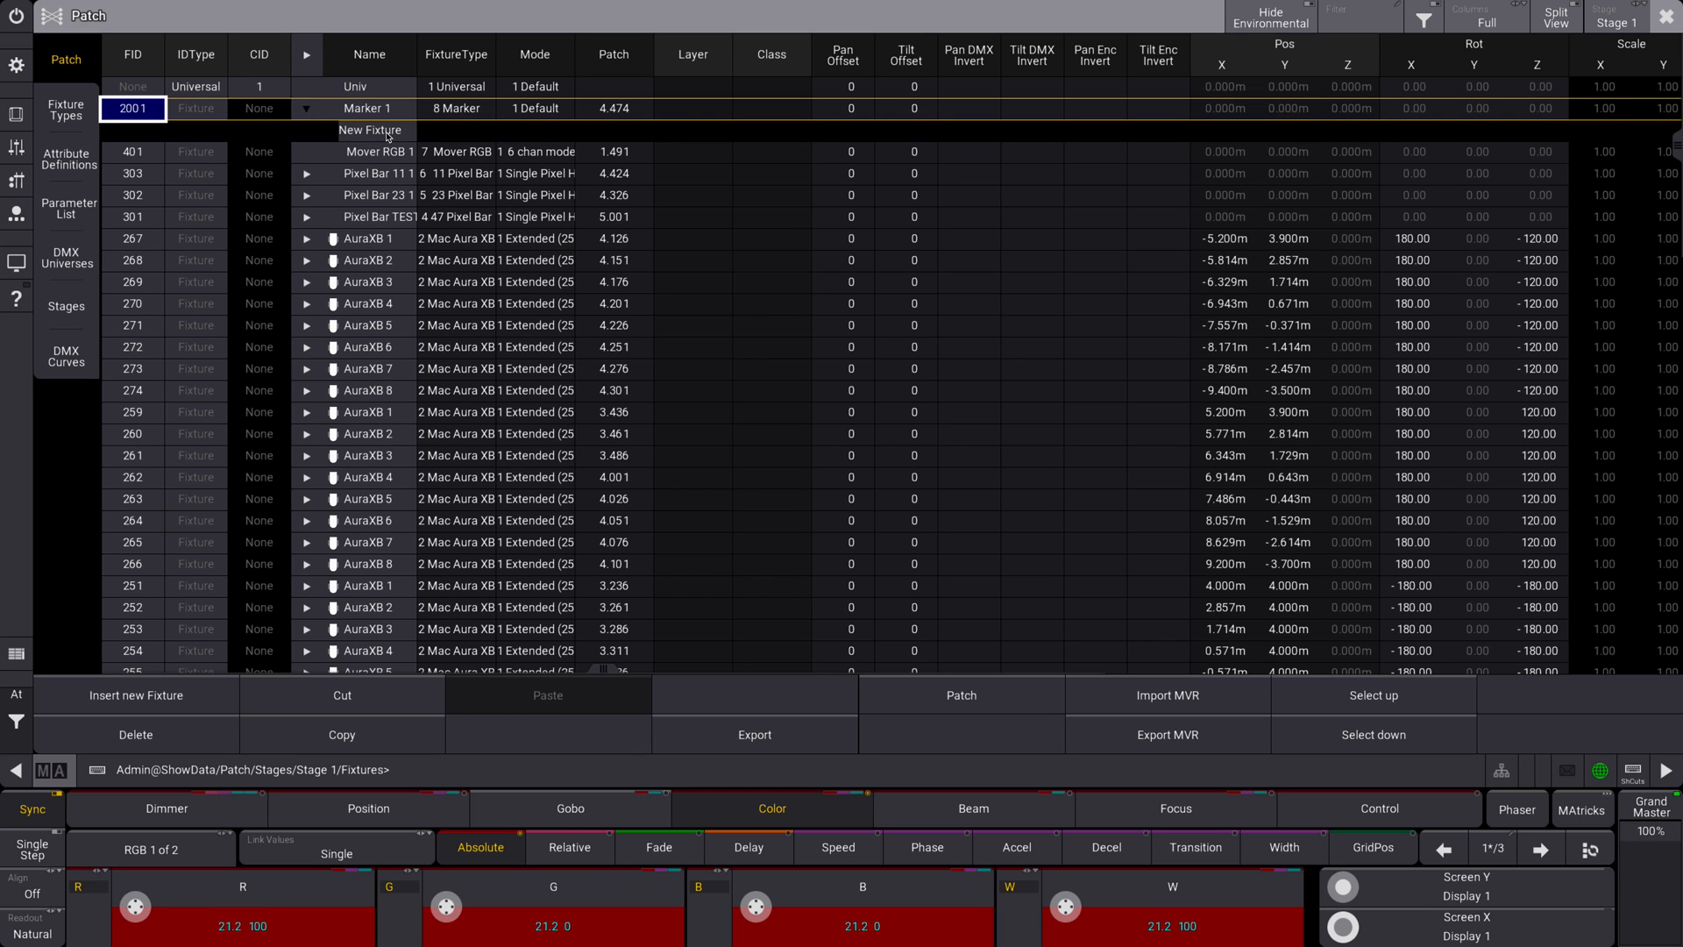
pyautogui.scroll(-10, 1137, 589)
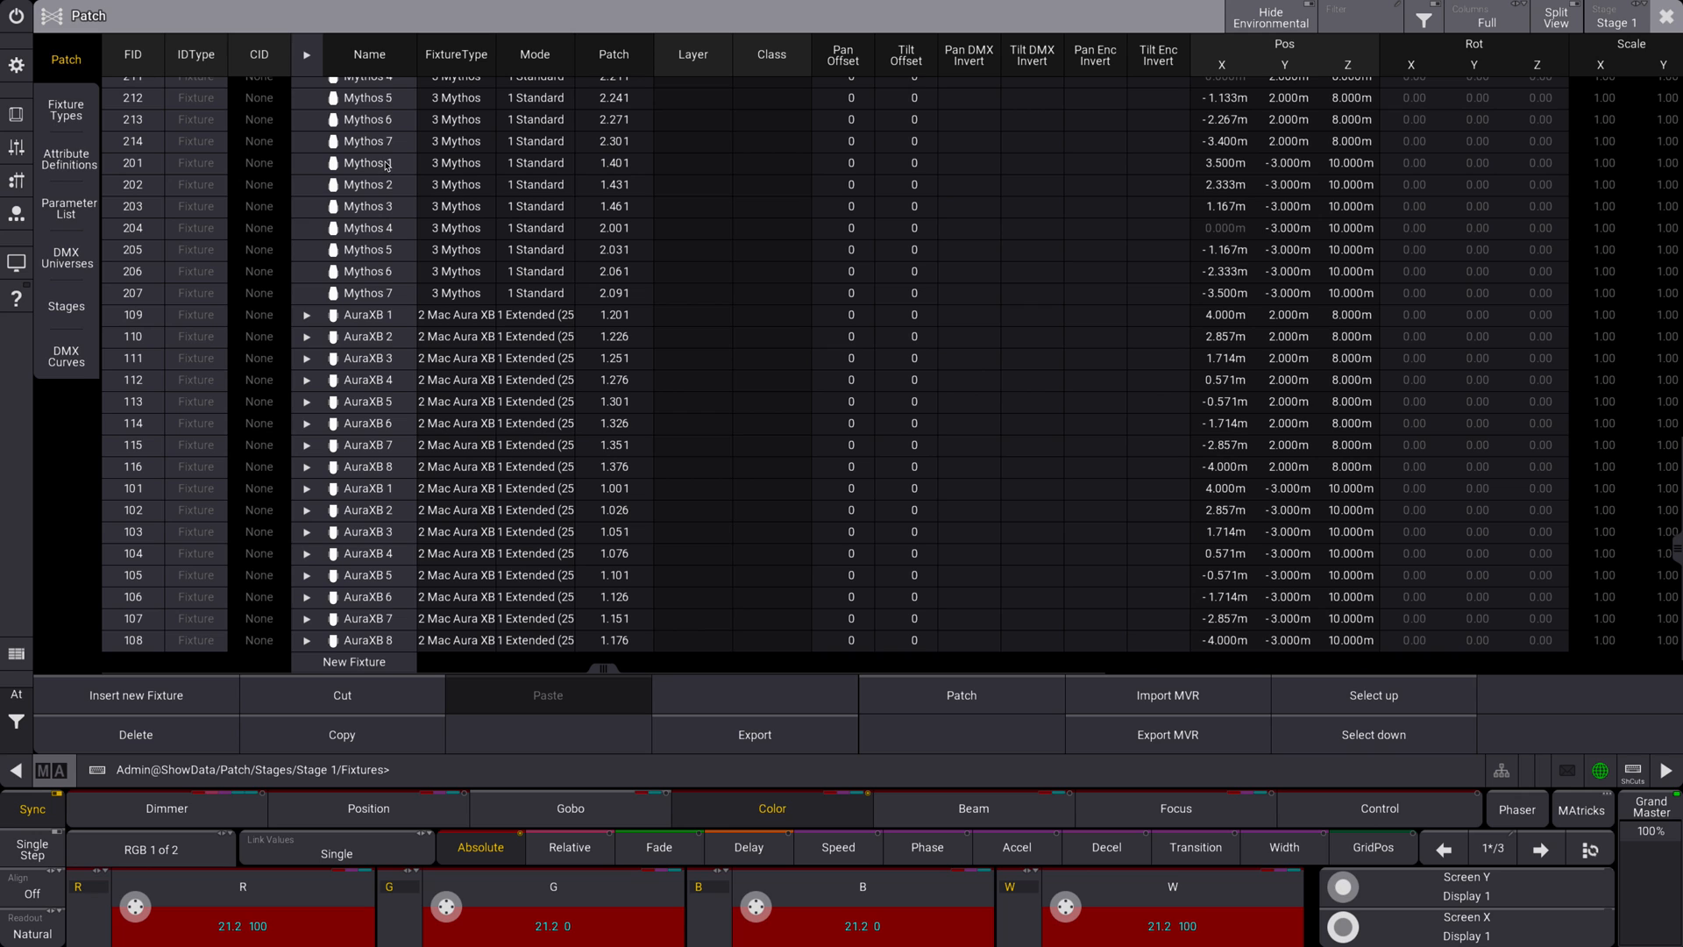
pyautogui.moveTo(389, 163); pyautogui.dragTo(416, 299)
pyautogui.click(342, 695)
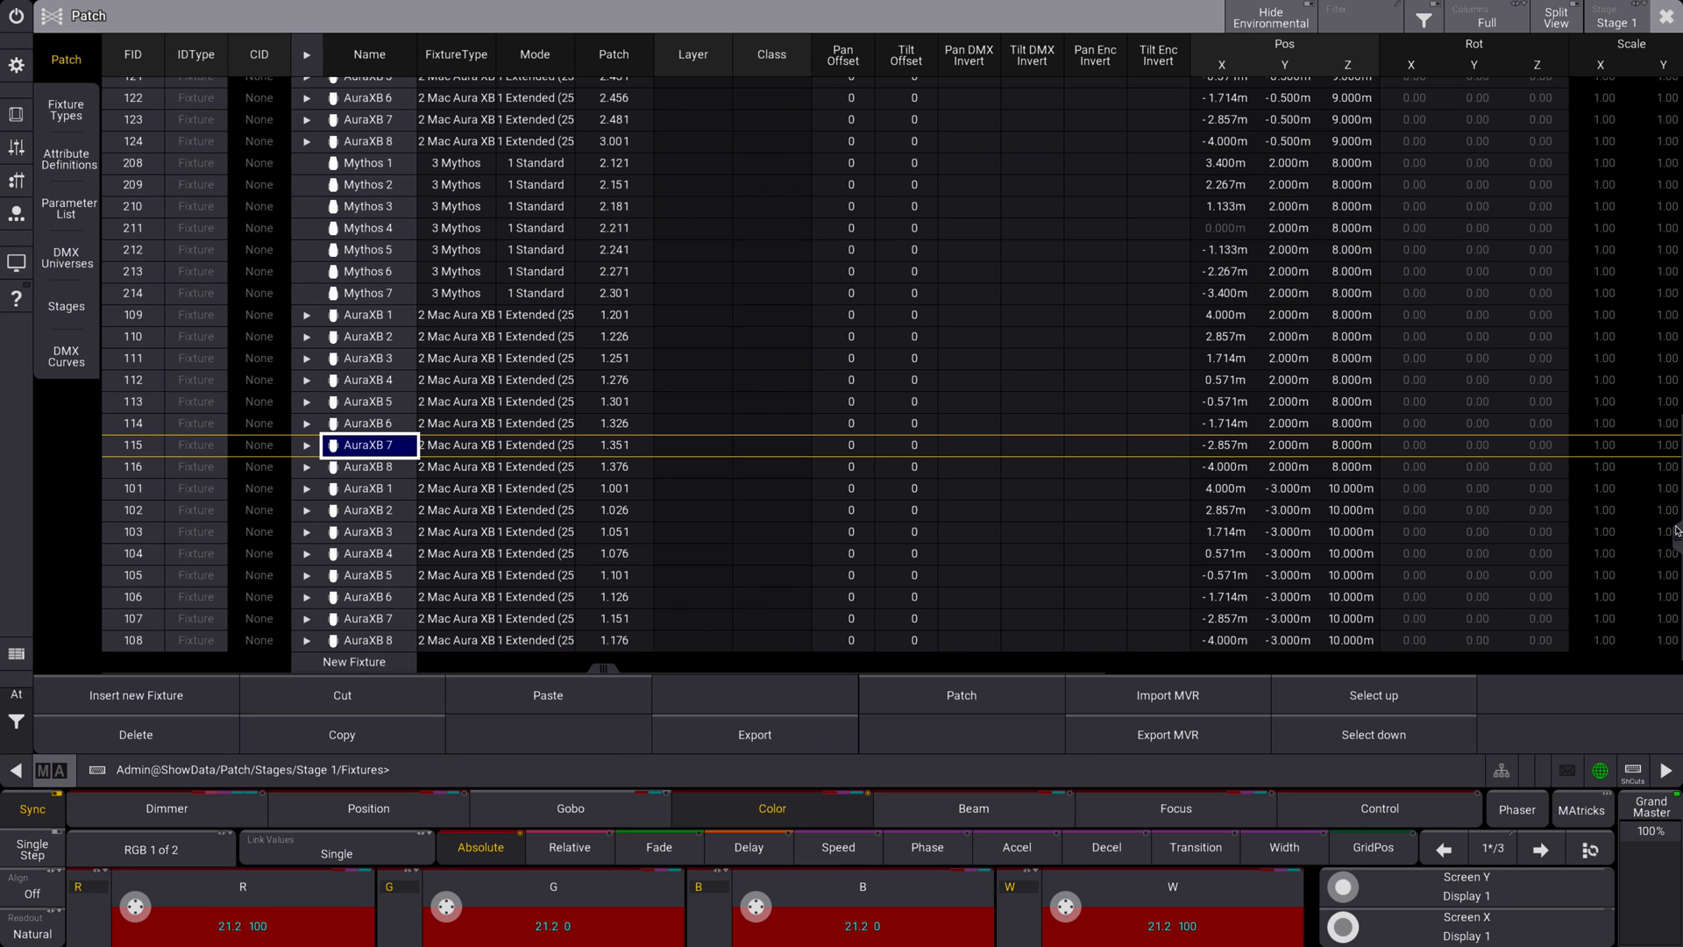
pyautogui.scroll(2, 1672, 450)
pyautogui.scroll(10, 1672, 450)
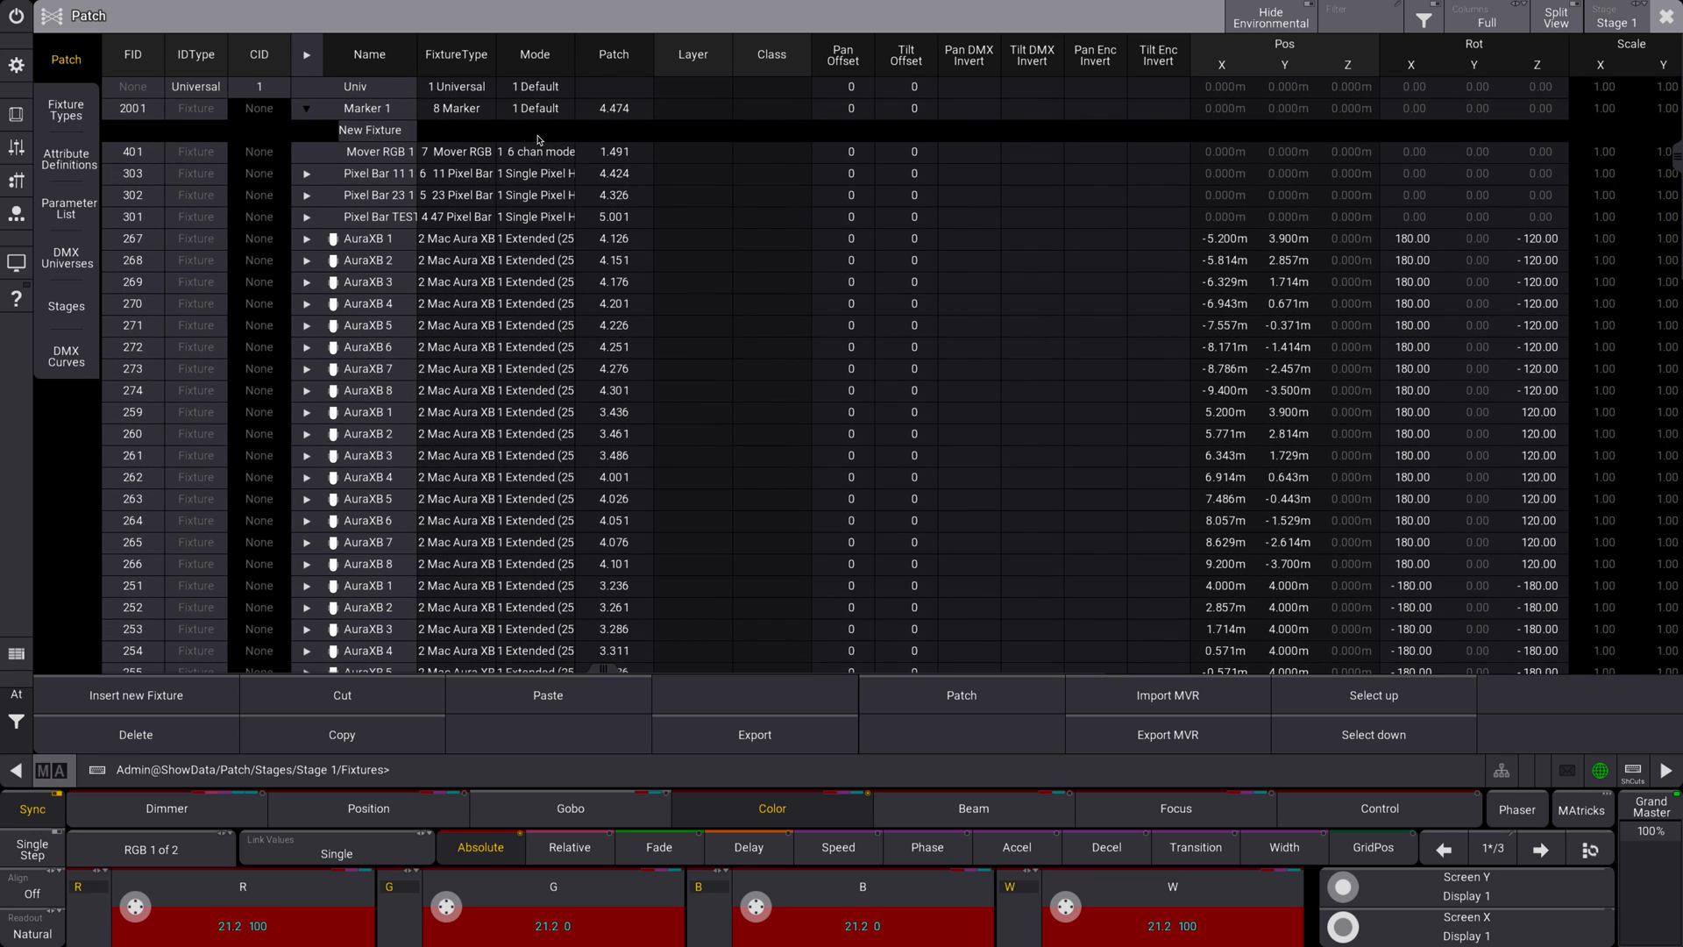
pyautogui.click(401, 129)
pyautogui.click(548, 687)
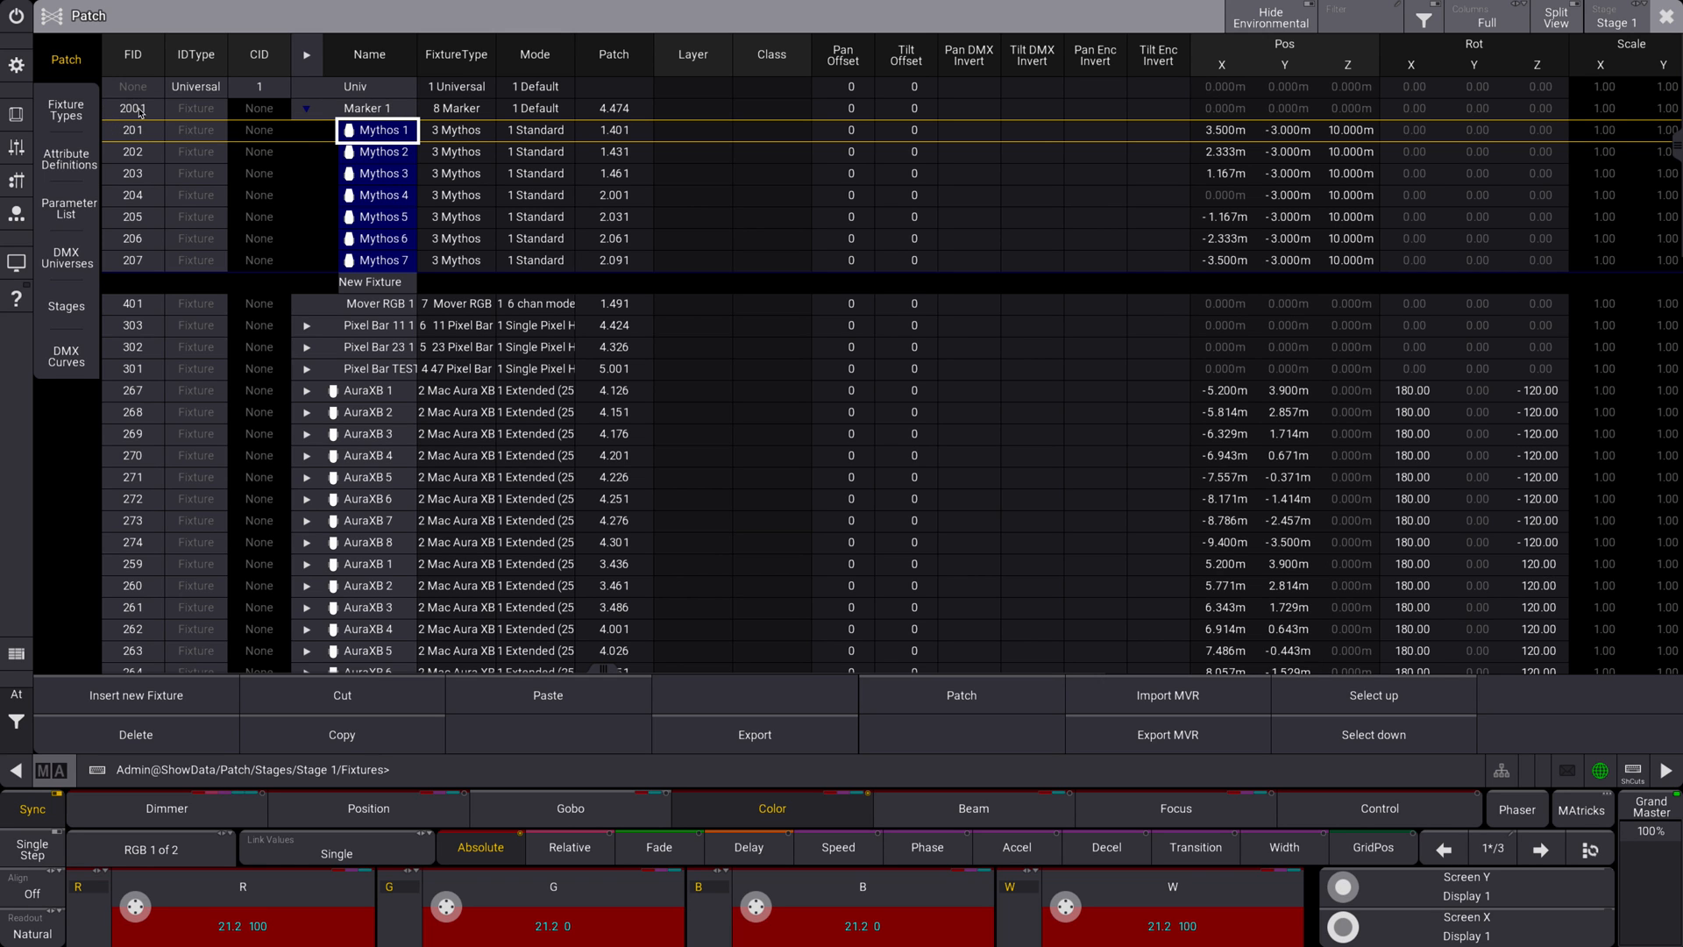
# Save and exit the patch, select fixture 2001 and bring its dimmer to 100
pyautogui.click(1667, 15)
pyautogui.click(722, 516)
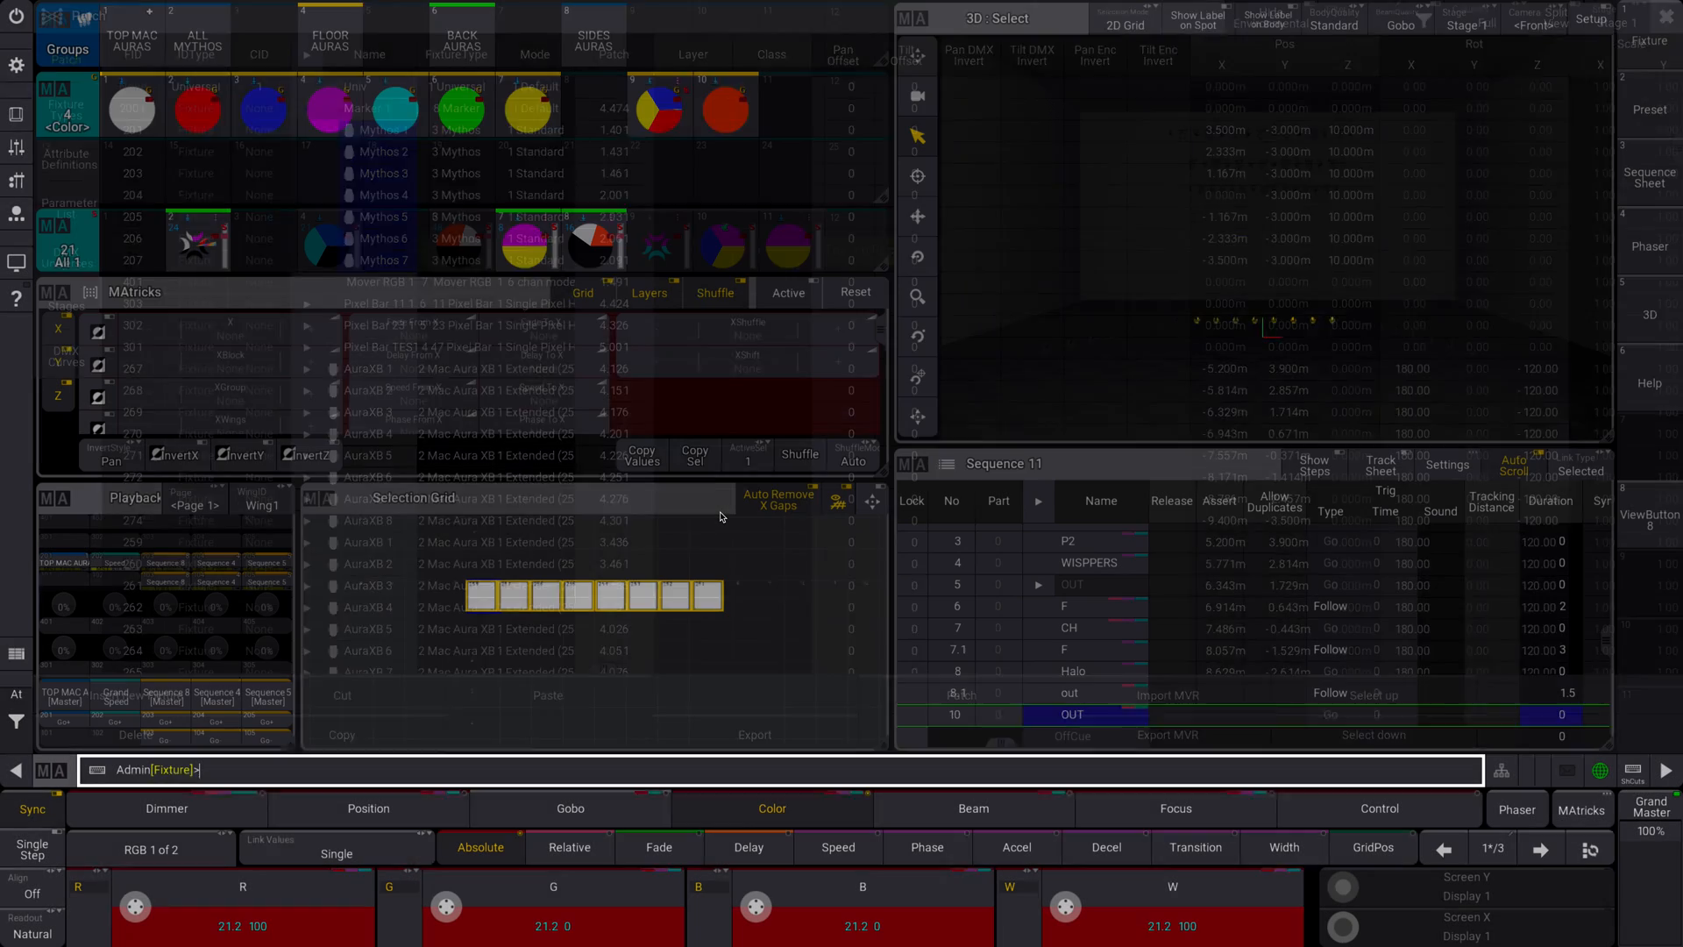
pyautogui.click(413, 771)
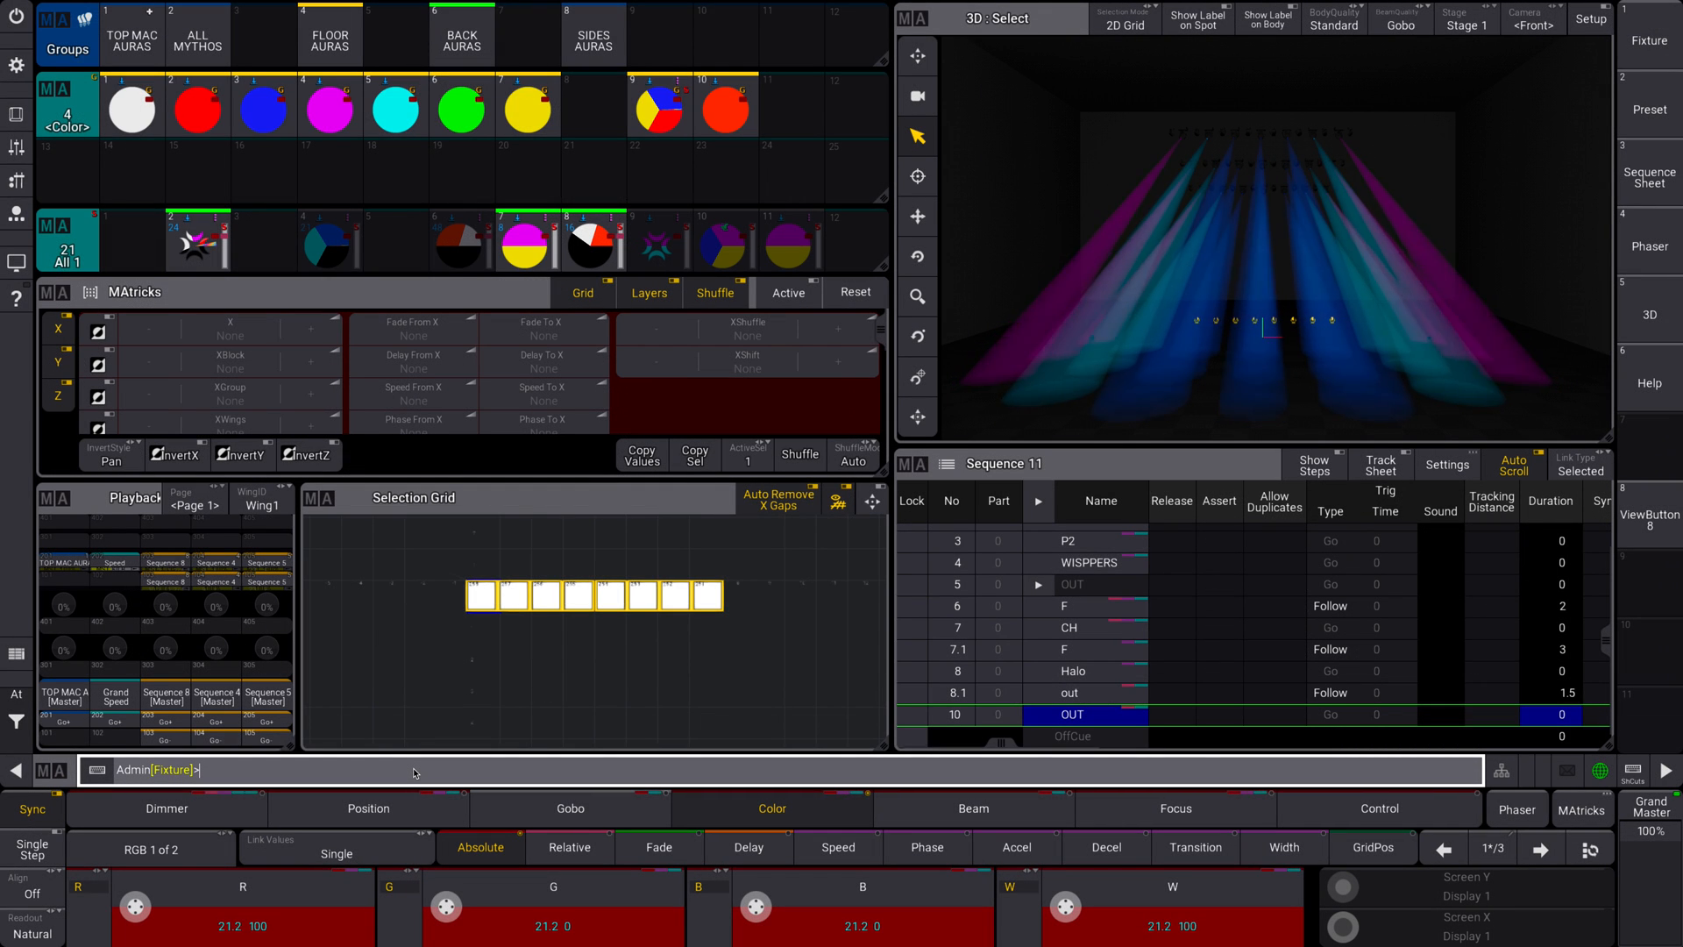
pyautogui.write('200 1')
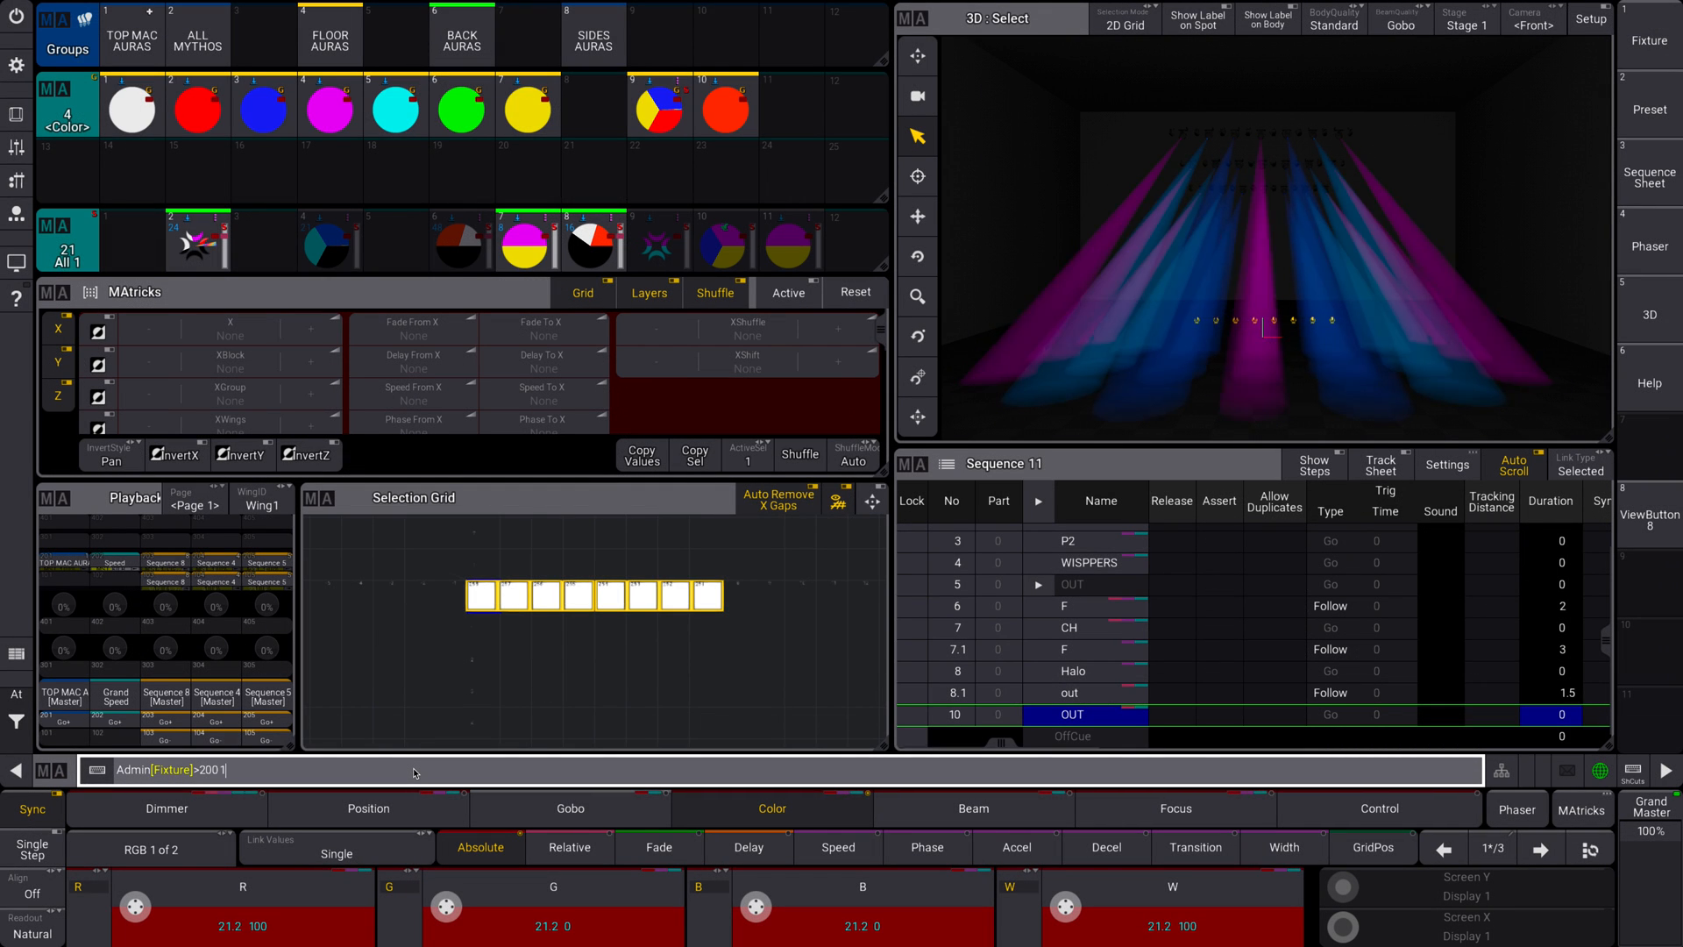
pyautogui.press('Return')
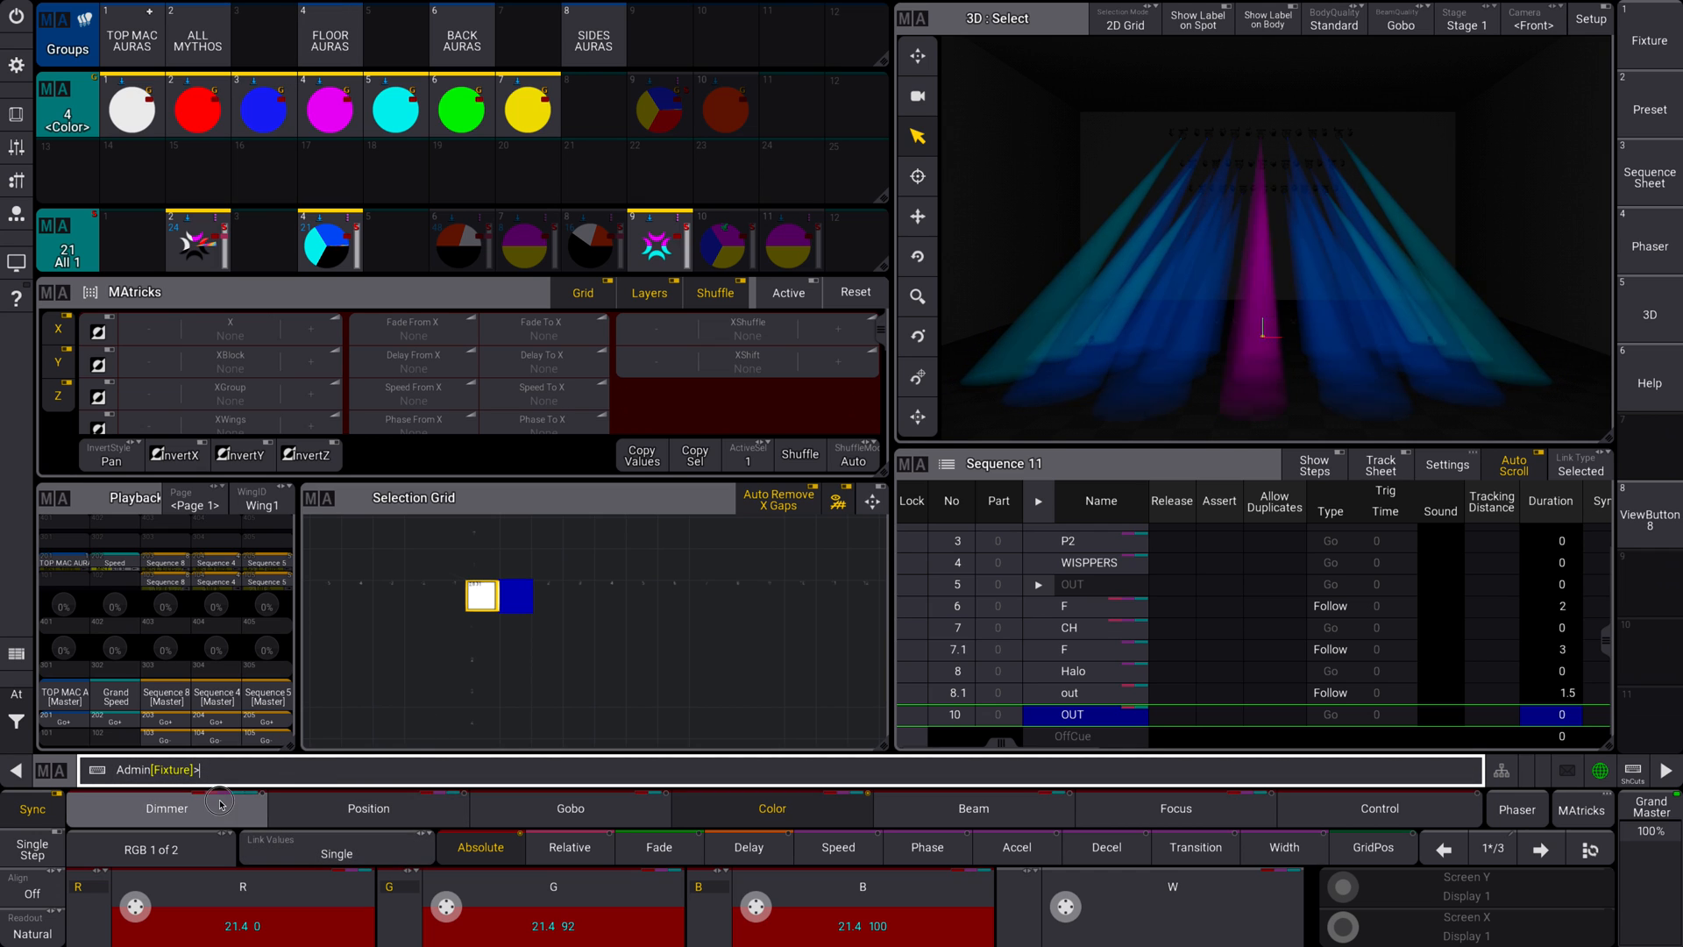
pyautogui.click(167, 807)
pyautogui.scroll(-10, 136, 905)
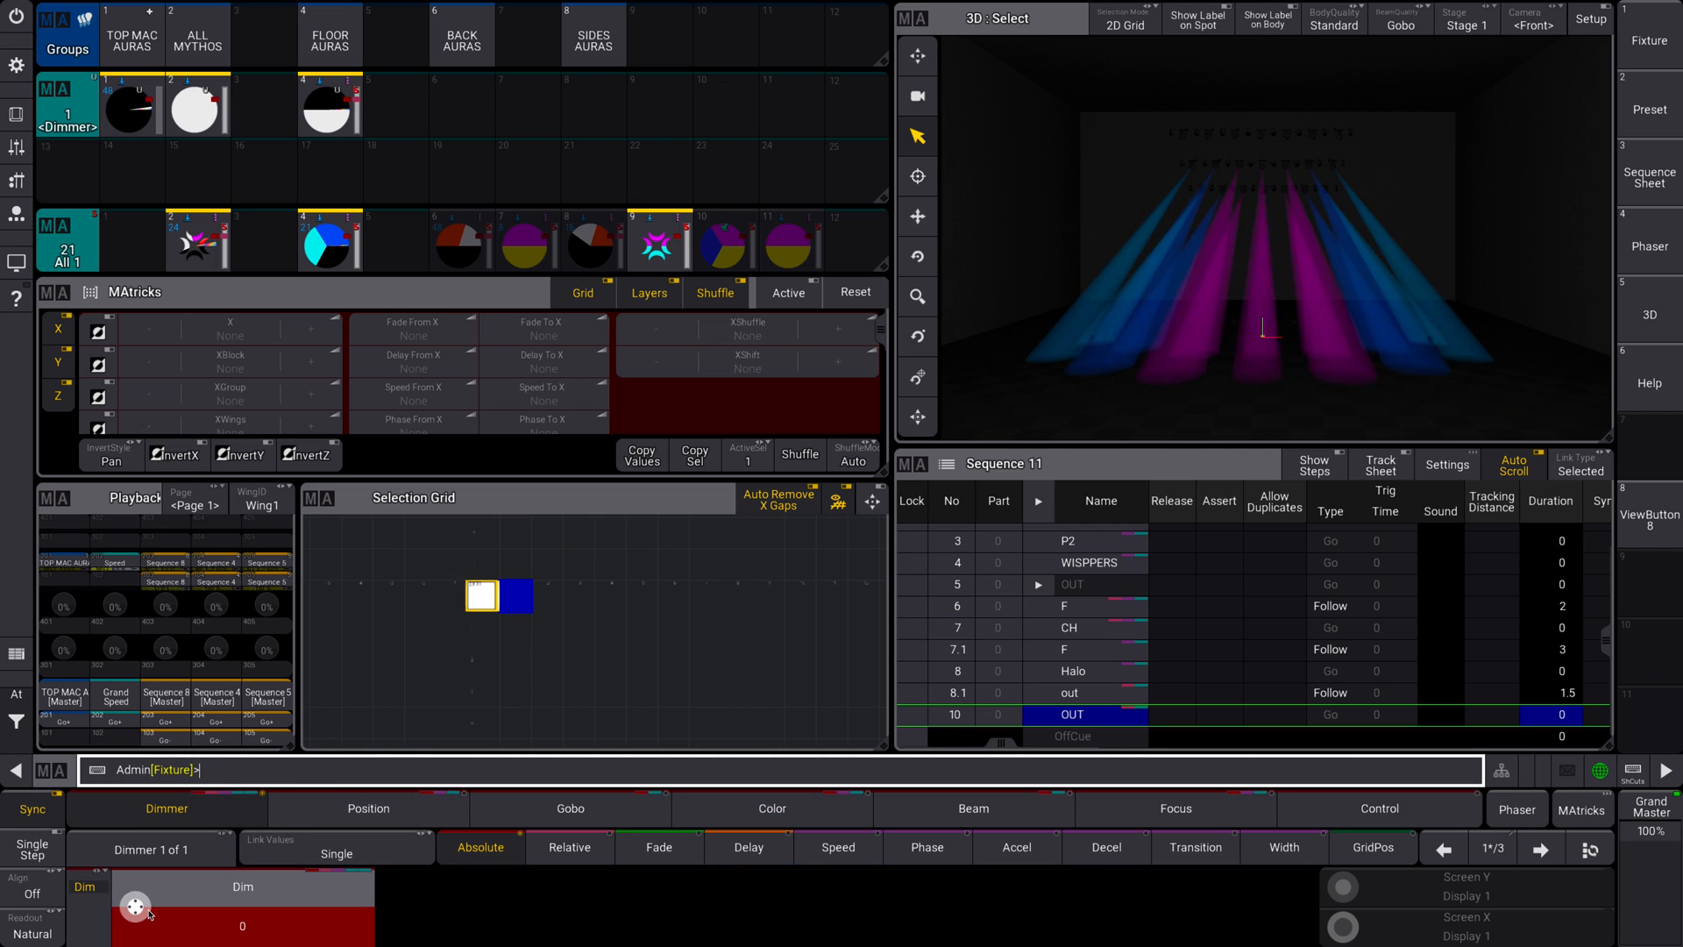
pyautogui.scroll(10, 135, 907)
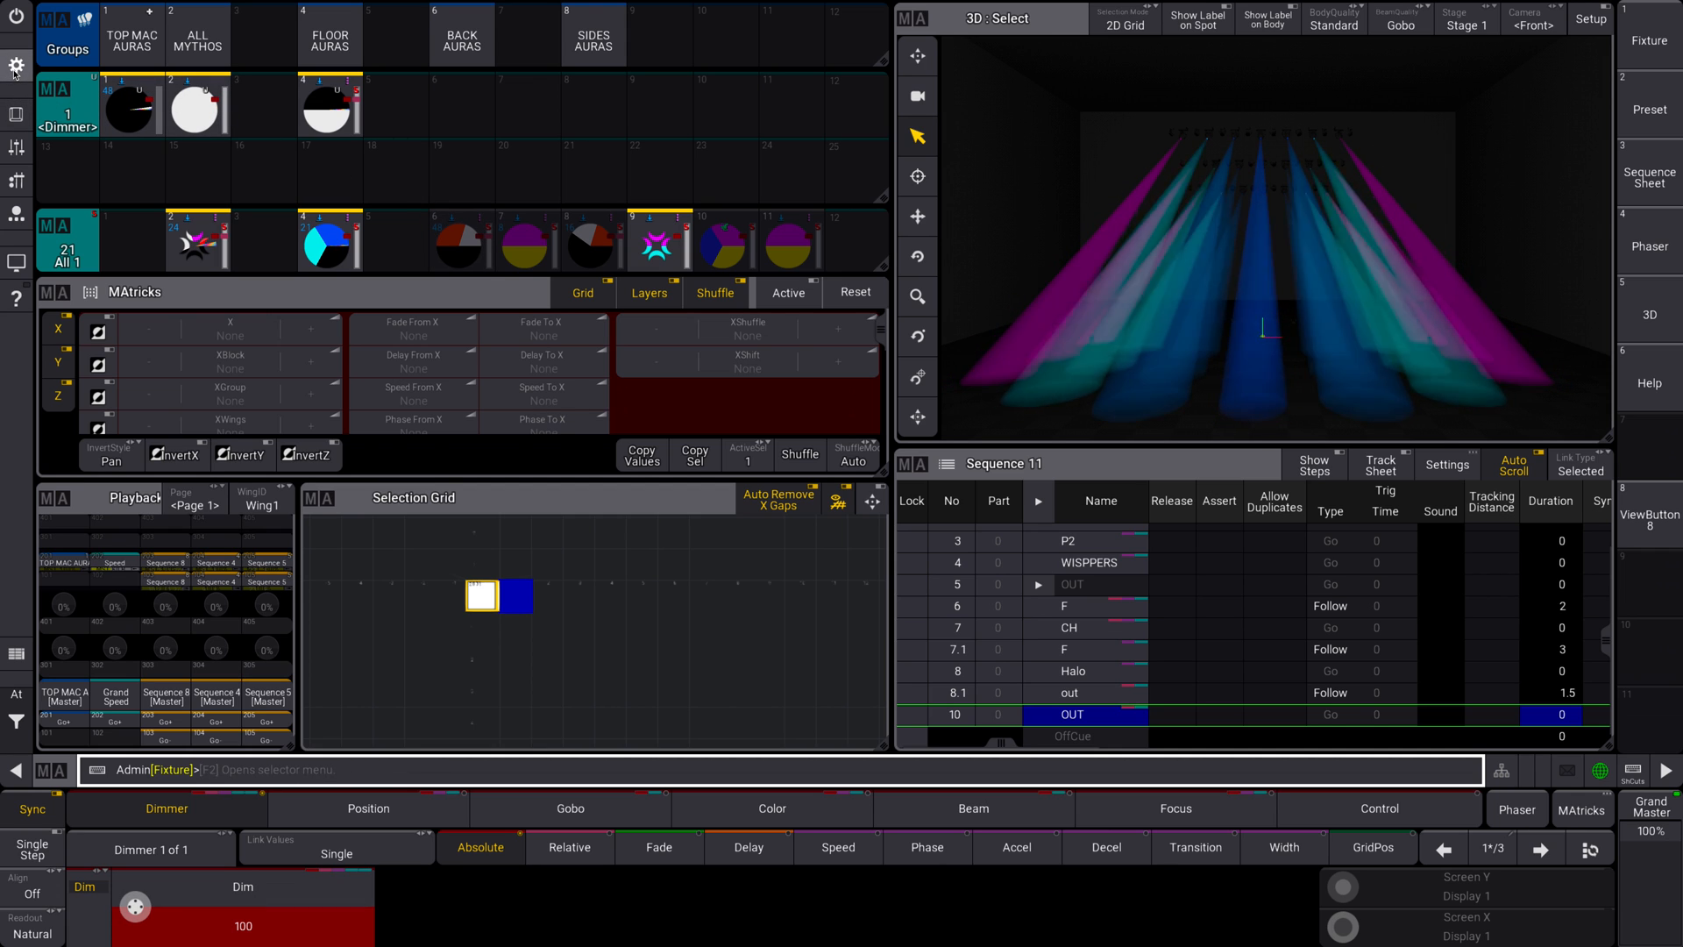
pyautogui.click(15, 65)
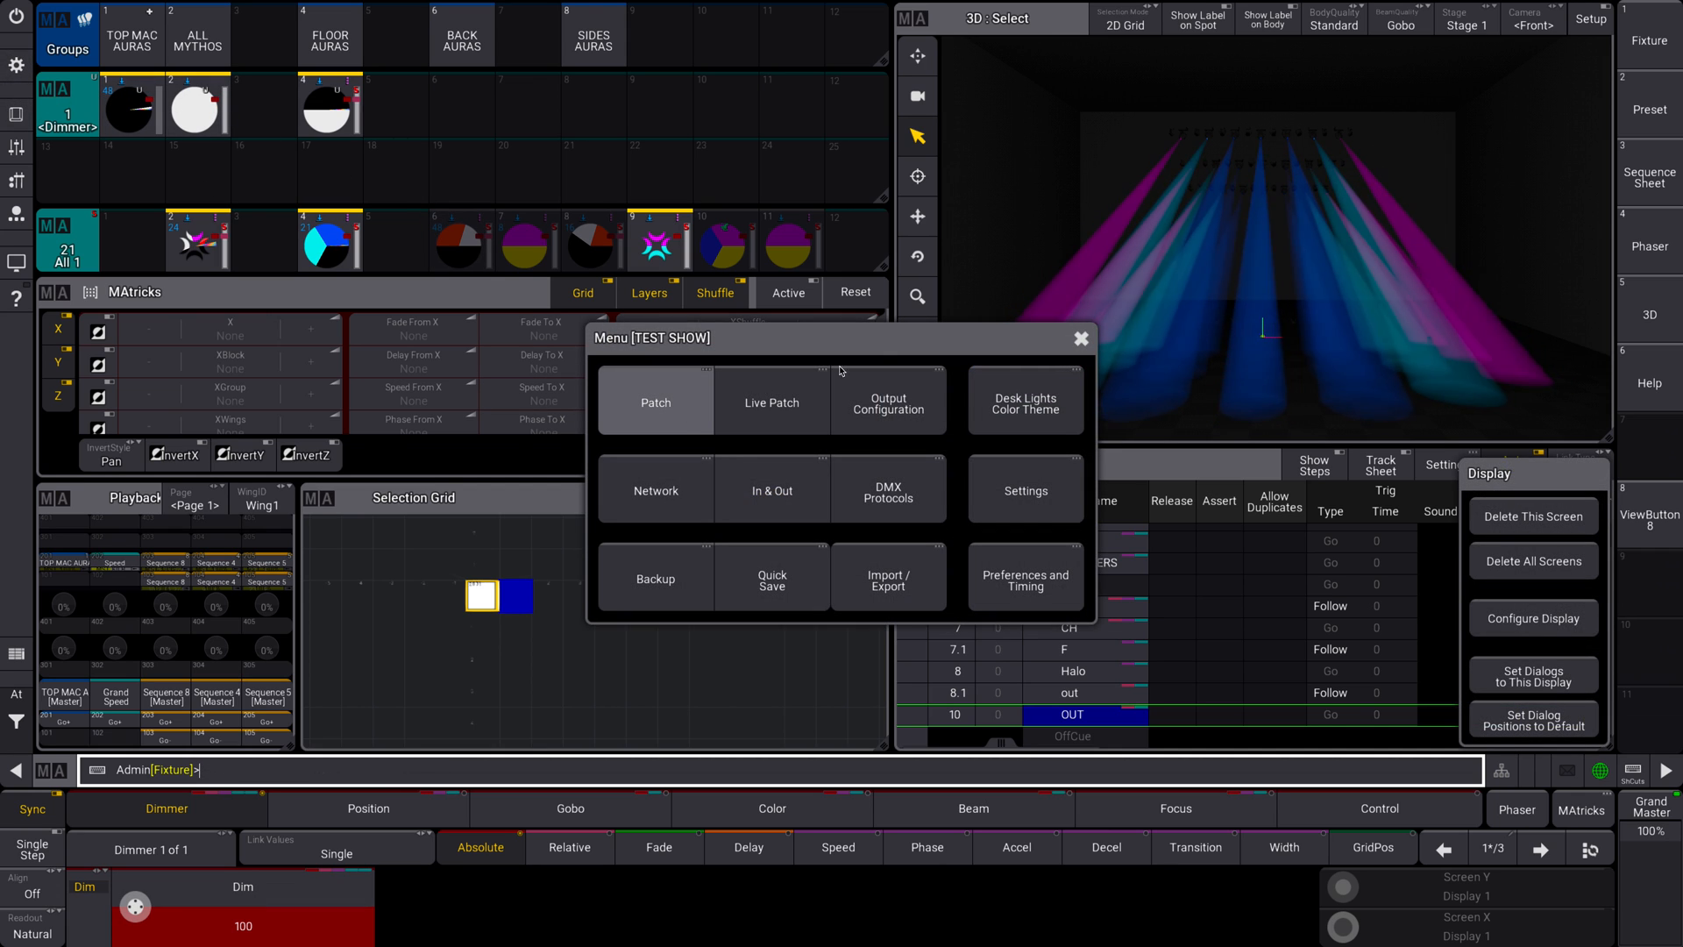
pyautogui.click(615, 392)
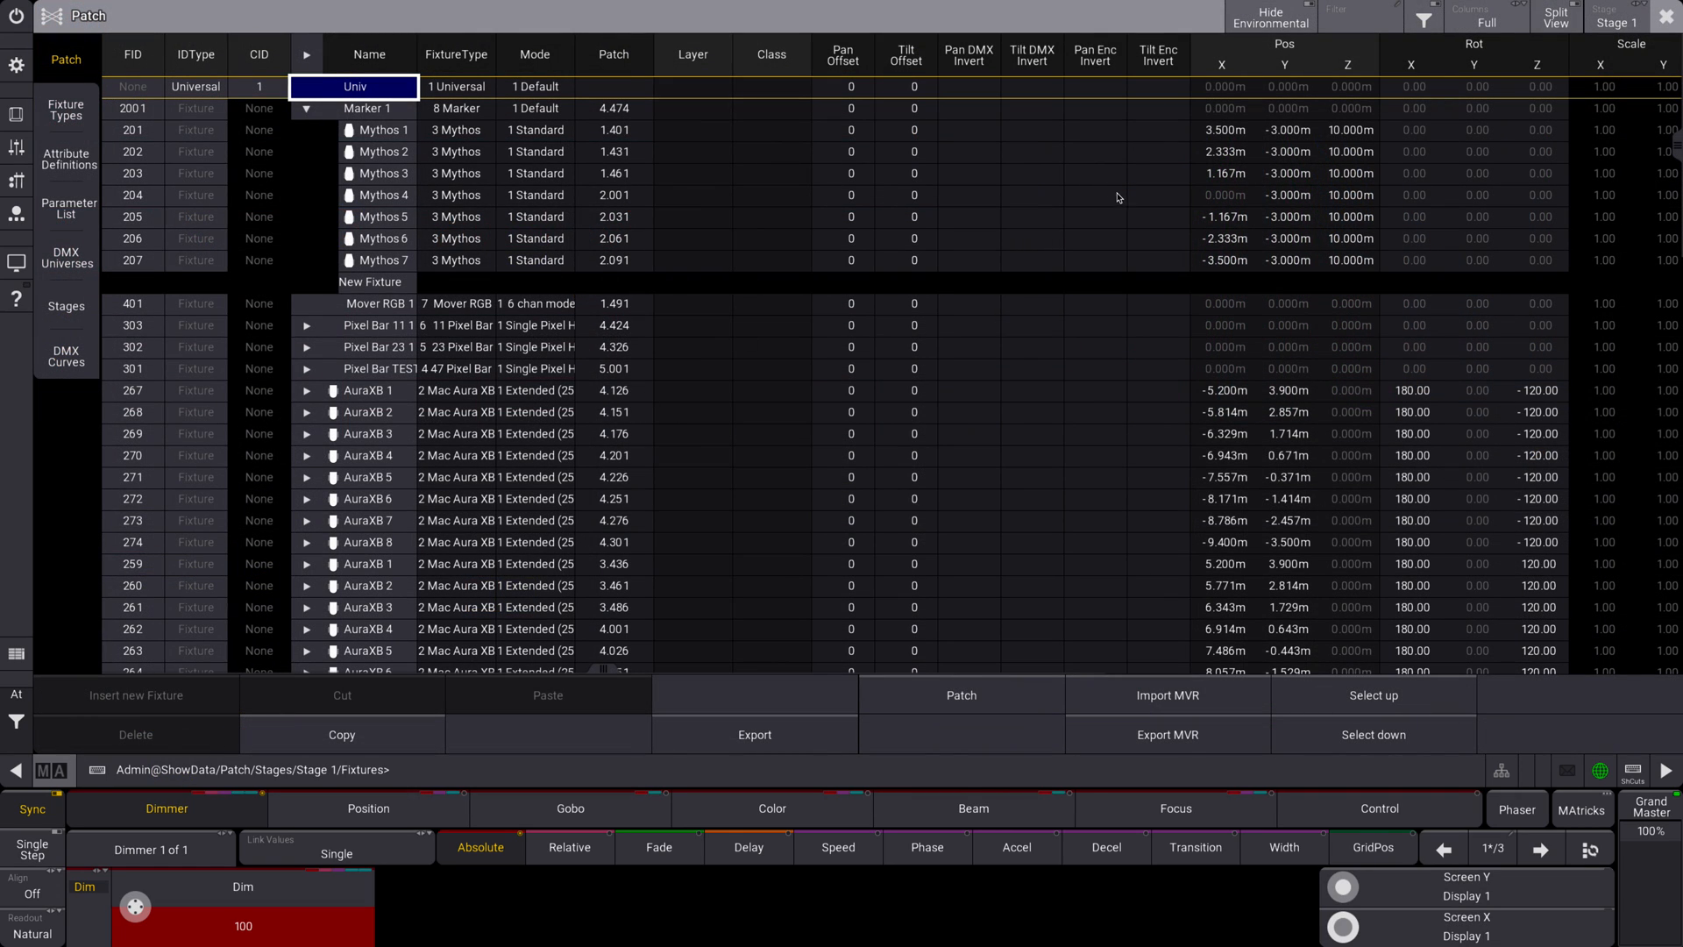
pyautogui.scroll(-10, 338, 269)
pyautogui.scroll(-10, 337, 270)
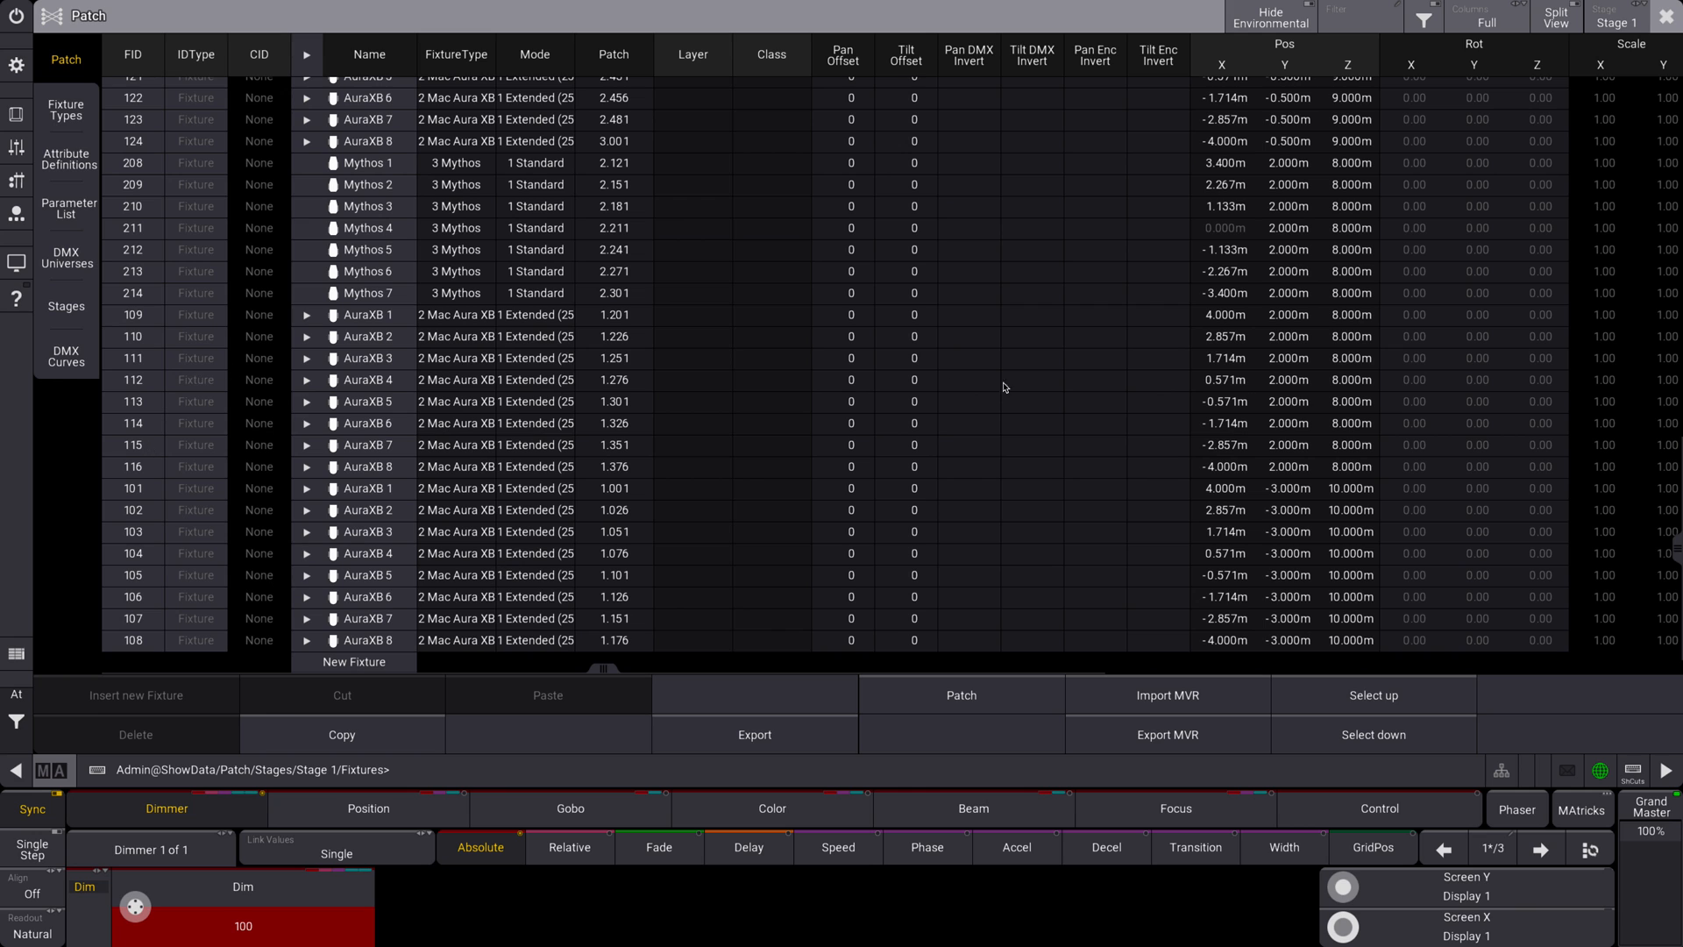
pyautogui.moveTo(1677, 545); pyautogui.dragTo(1673, 129)
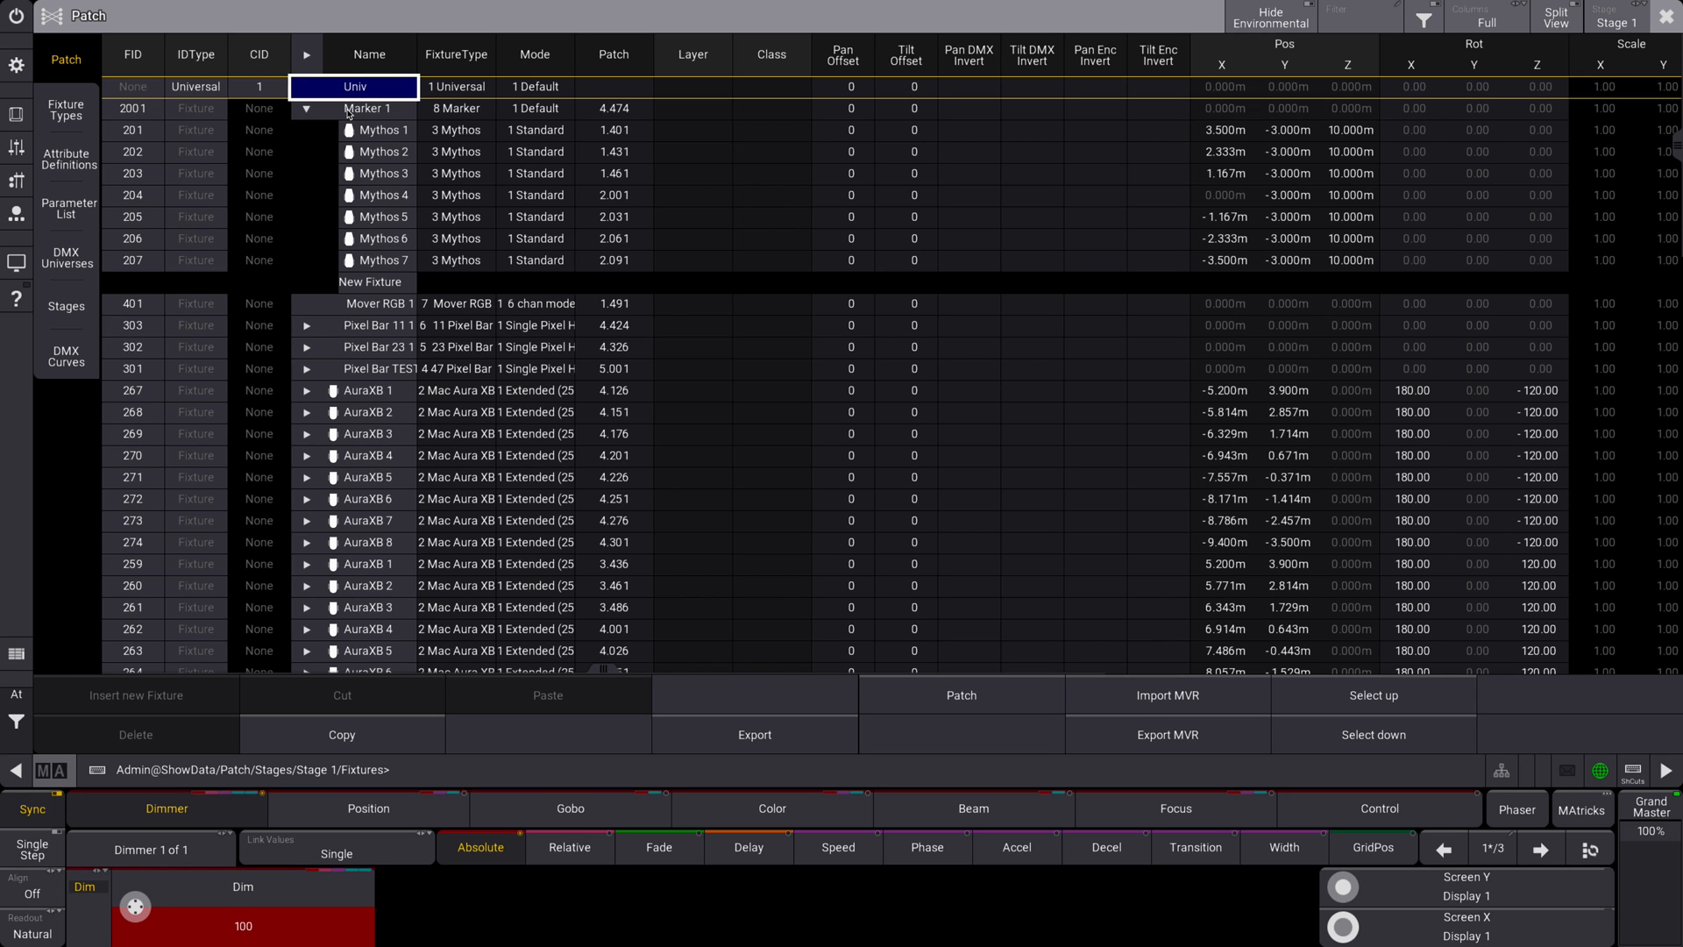
pyautogui.click(1667, 16)
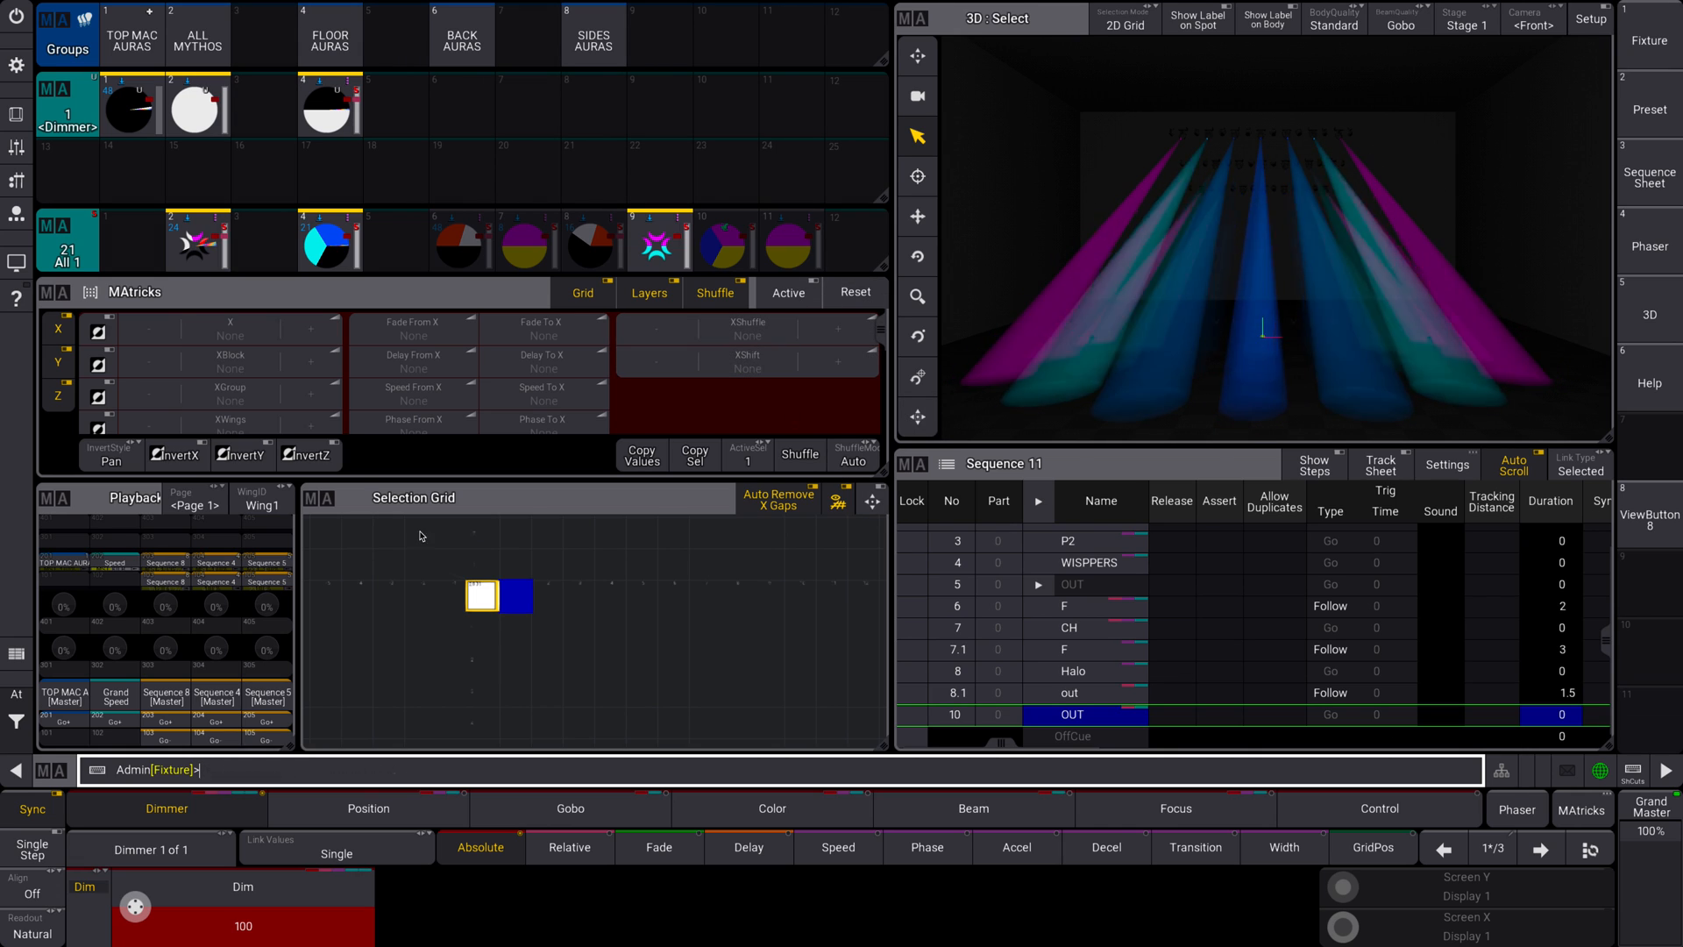
# Delete the Selection Grid and Playback windows, then toggle on the command wing bar with Alt+W
pyautogui.click(318, 497)
pyautogui.click(1032, 339)
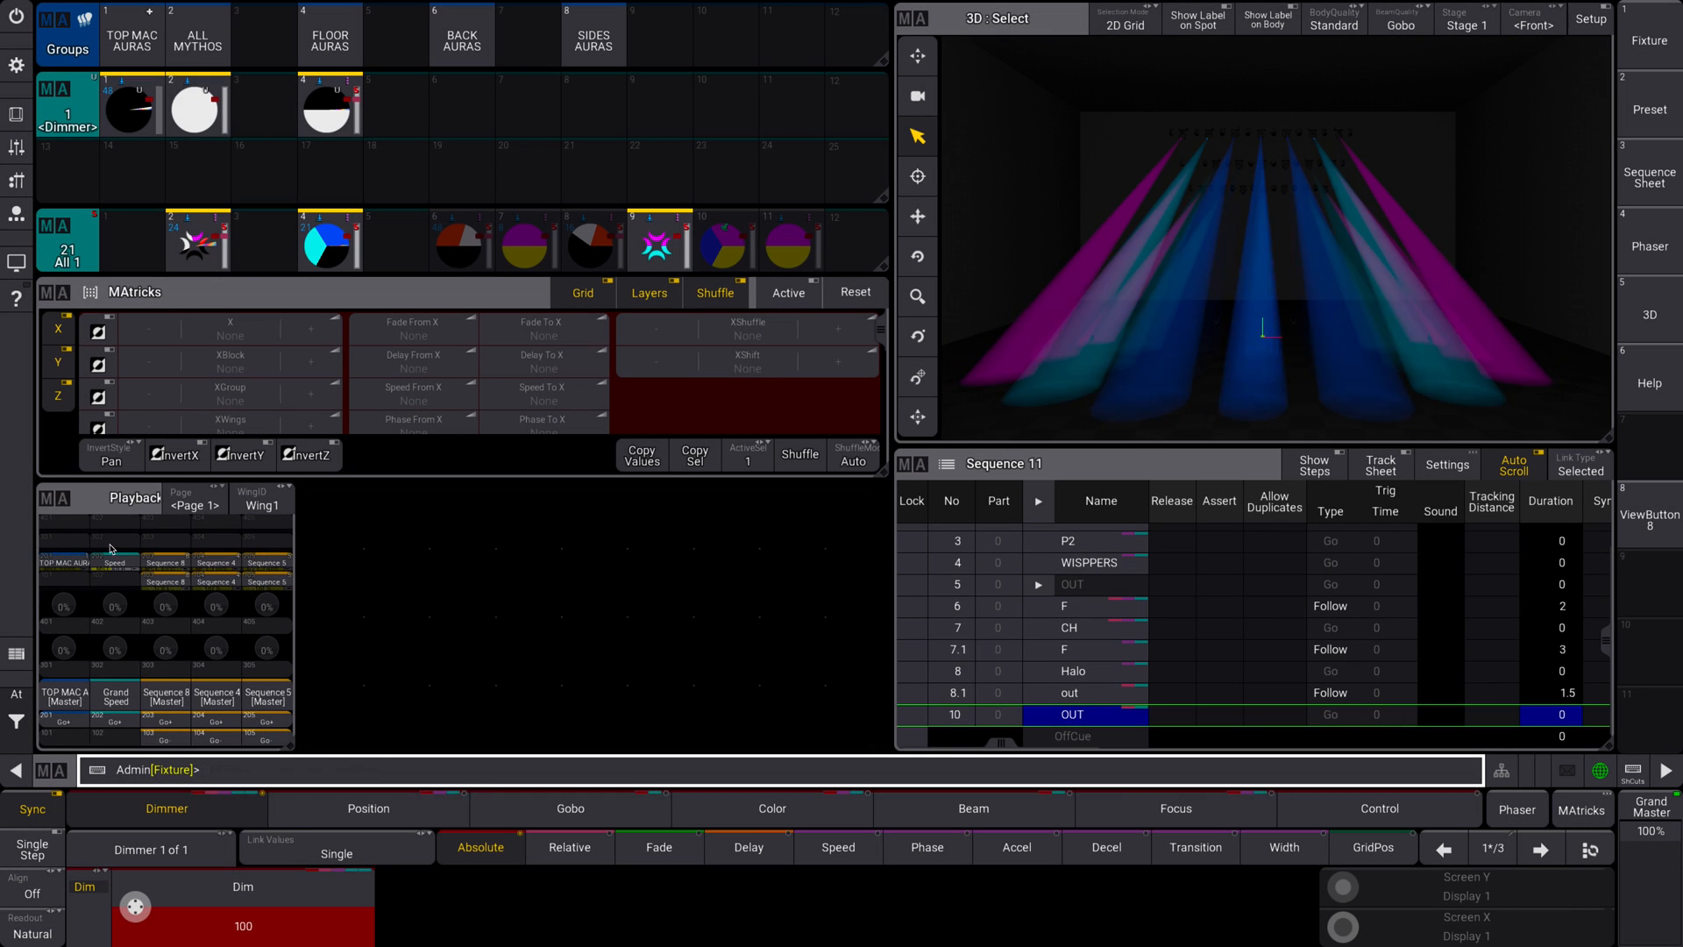
pyautogui.click(53, 497)
pyautogui.click(1032, 339)
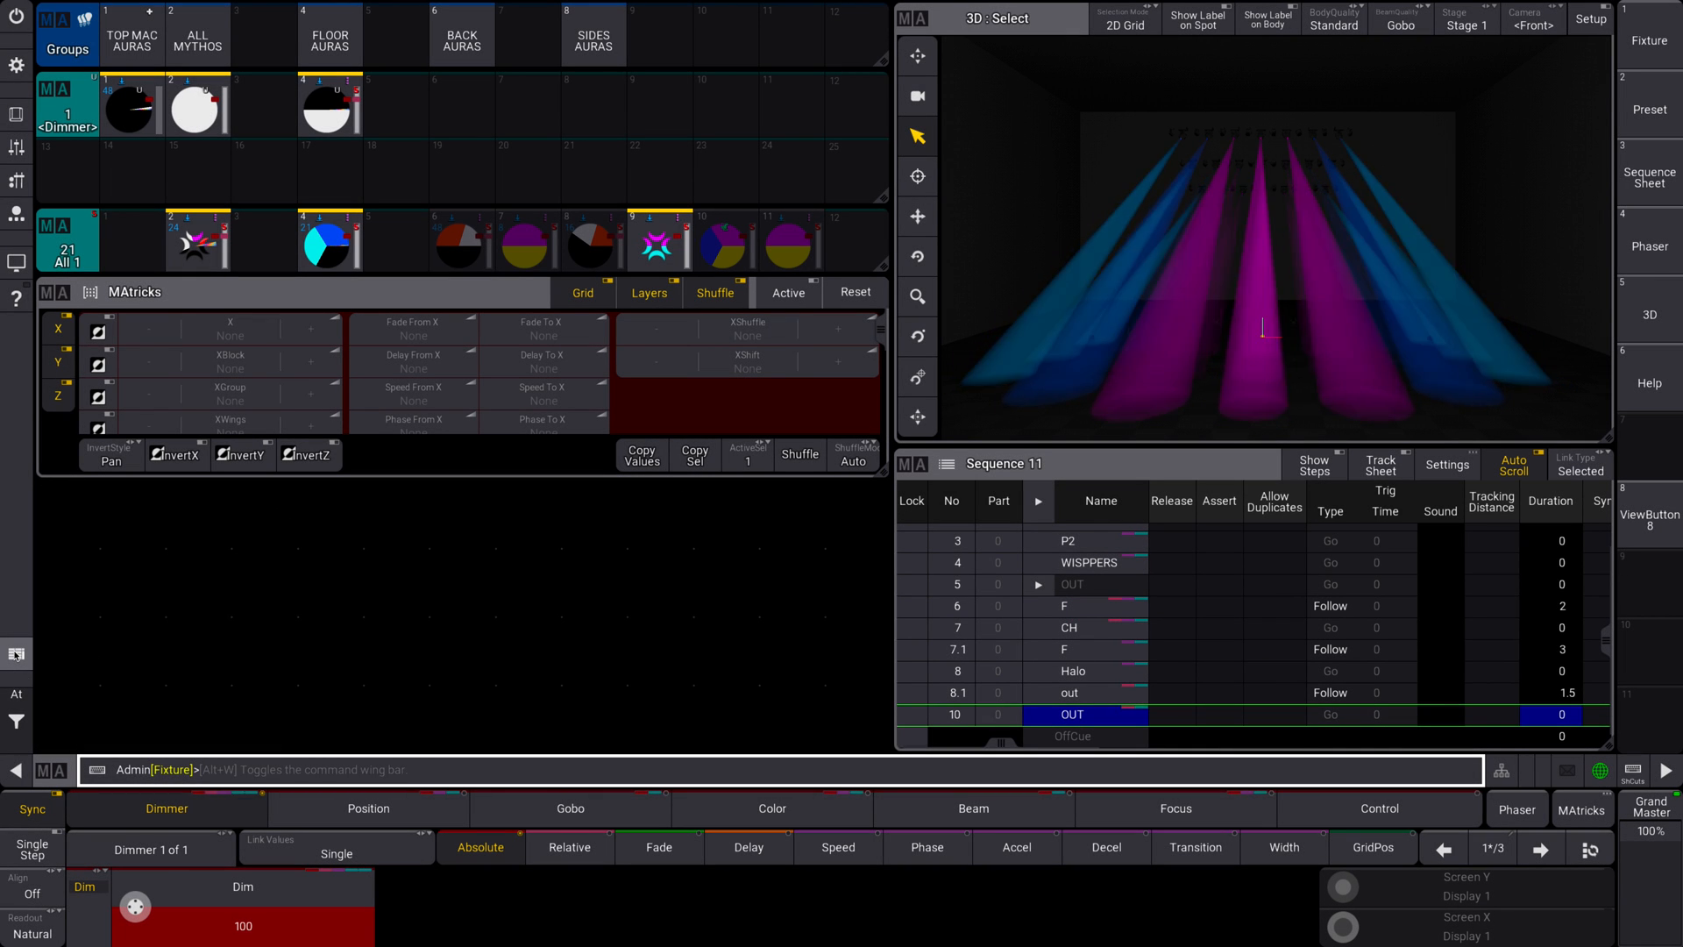
pyautogui.hotkey('alt', 'w')
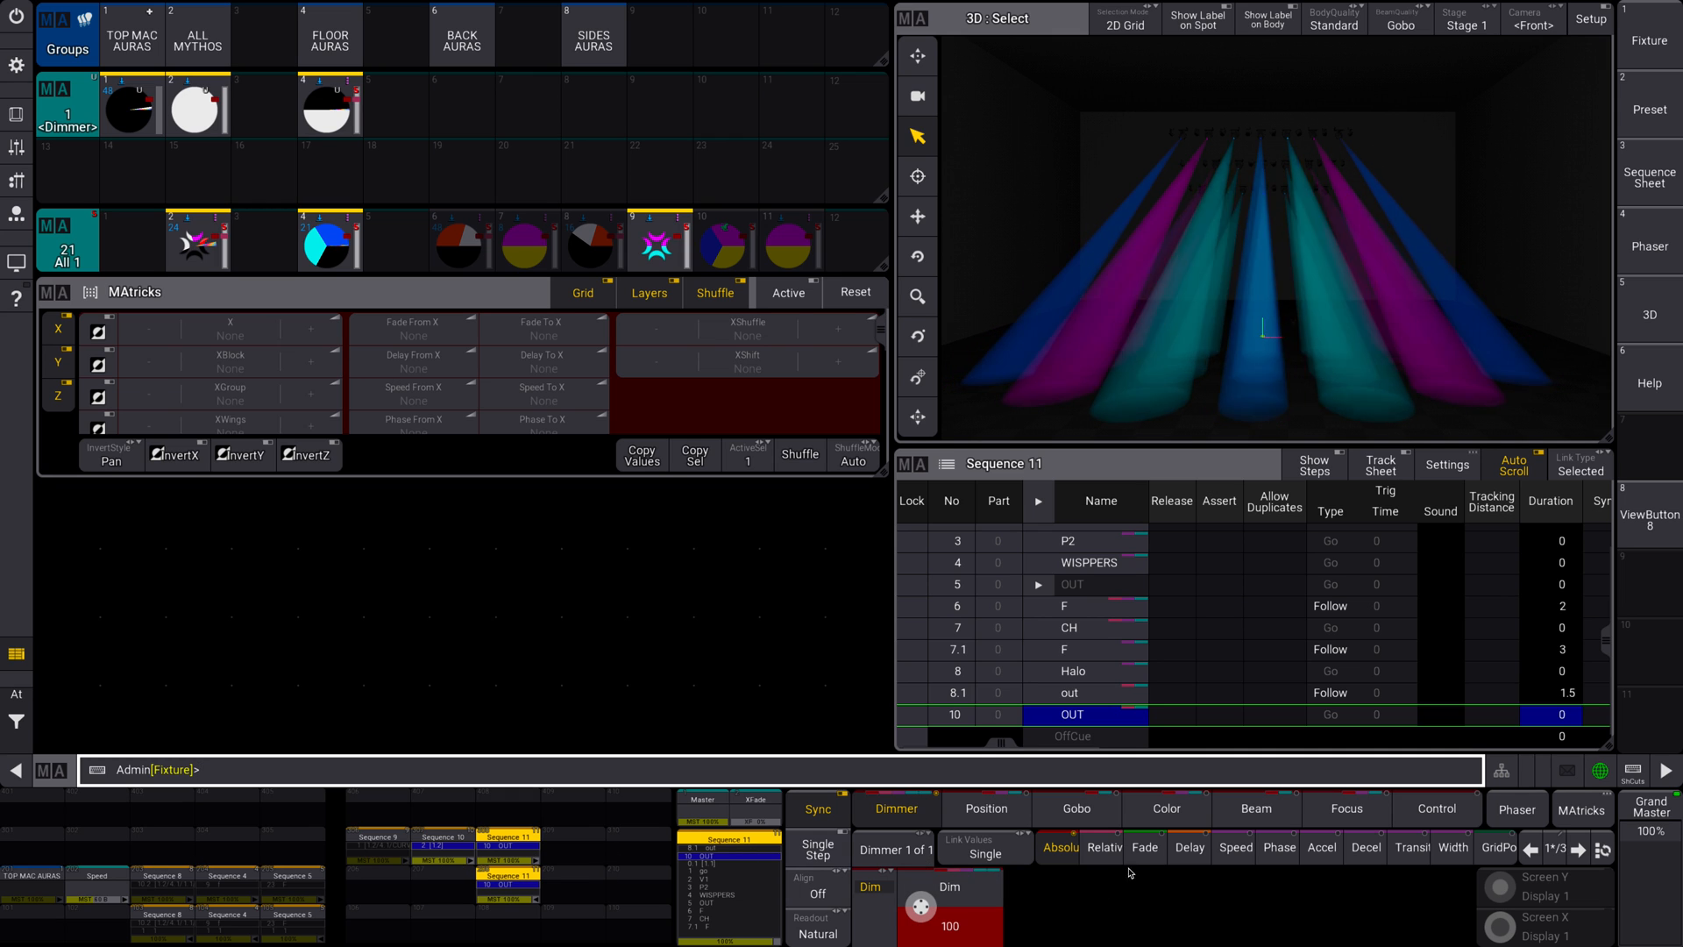
pyautogui.scroll(-2, 969, 819)
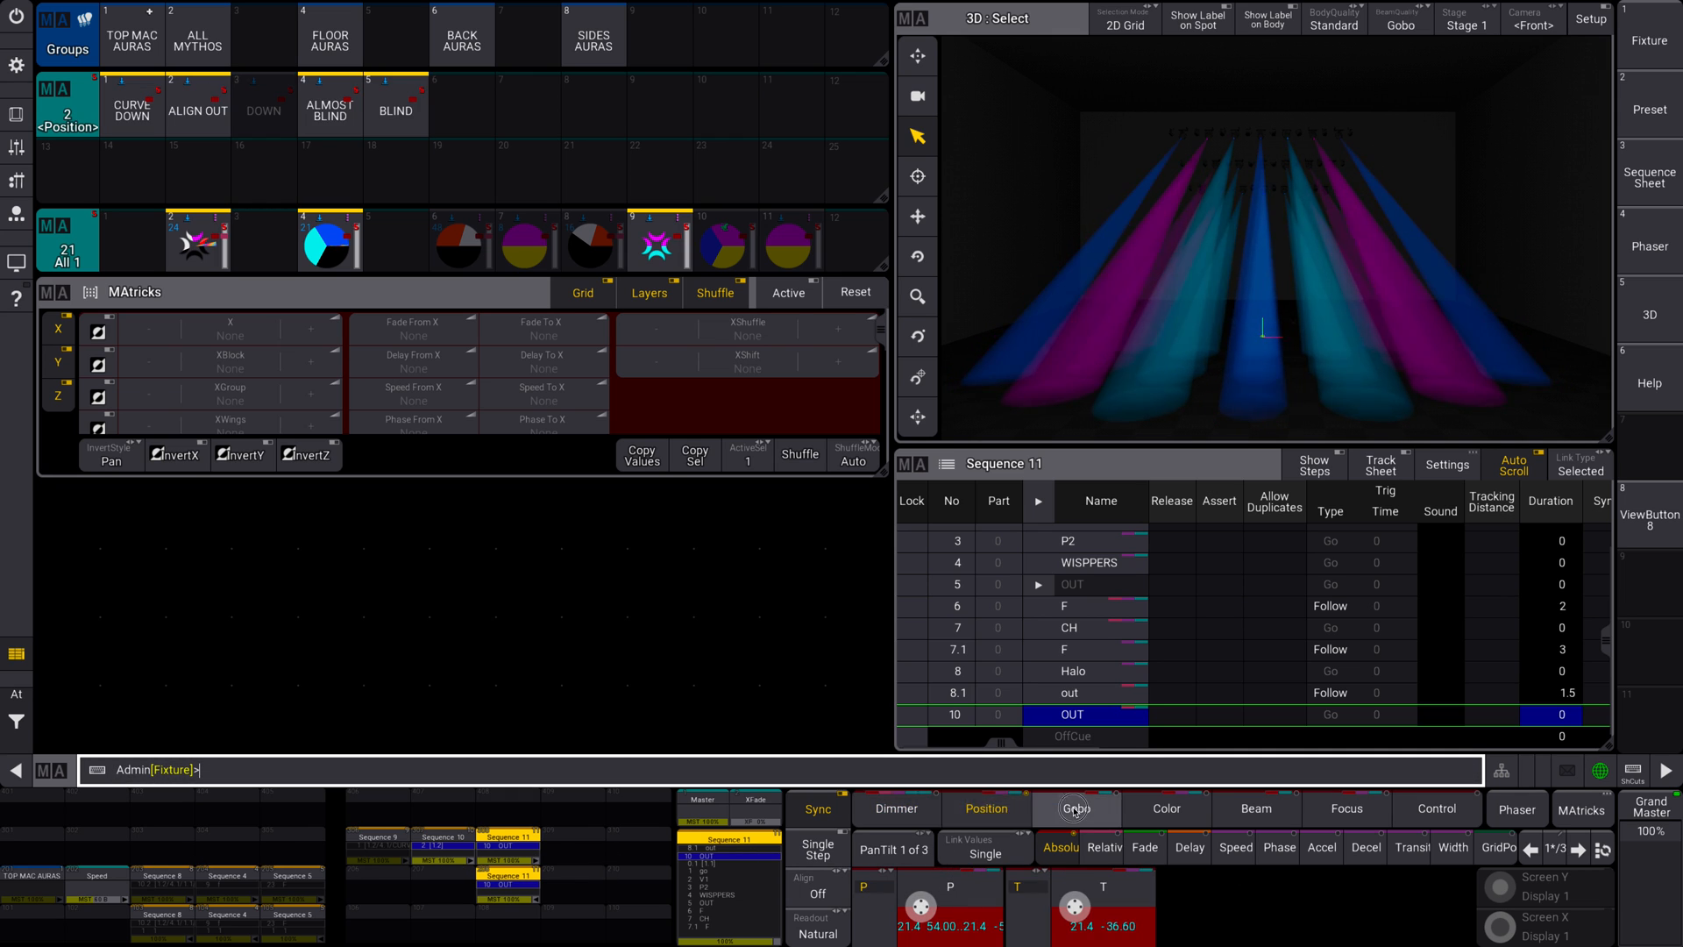
pyautogui.scroll(1, 968, 819)
pyautogui.scroll(1, 979, 816)
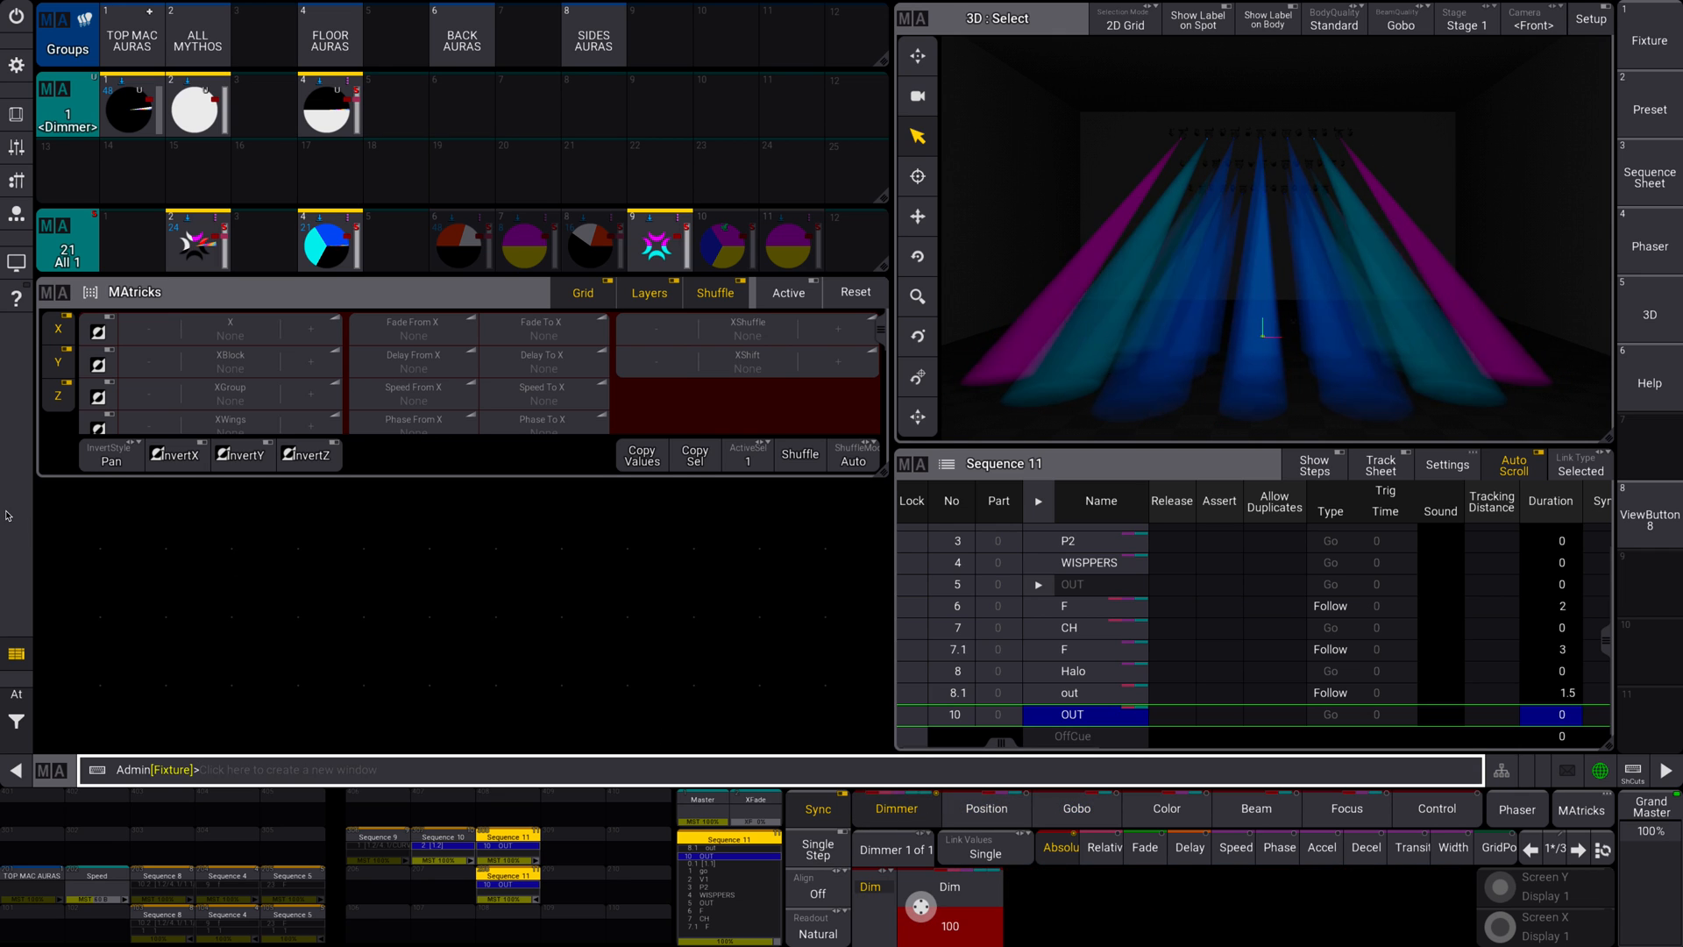
# Add a Command Wing Bar window from the More tab into the empty lower-left area
pyautogui.click(172, 513)
pyautogui.click(942, 332)
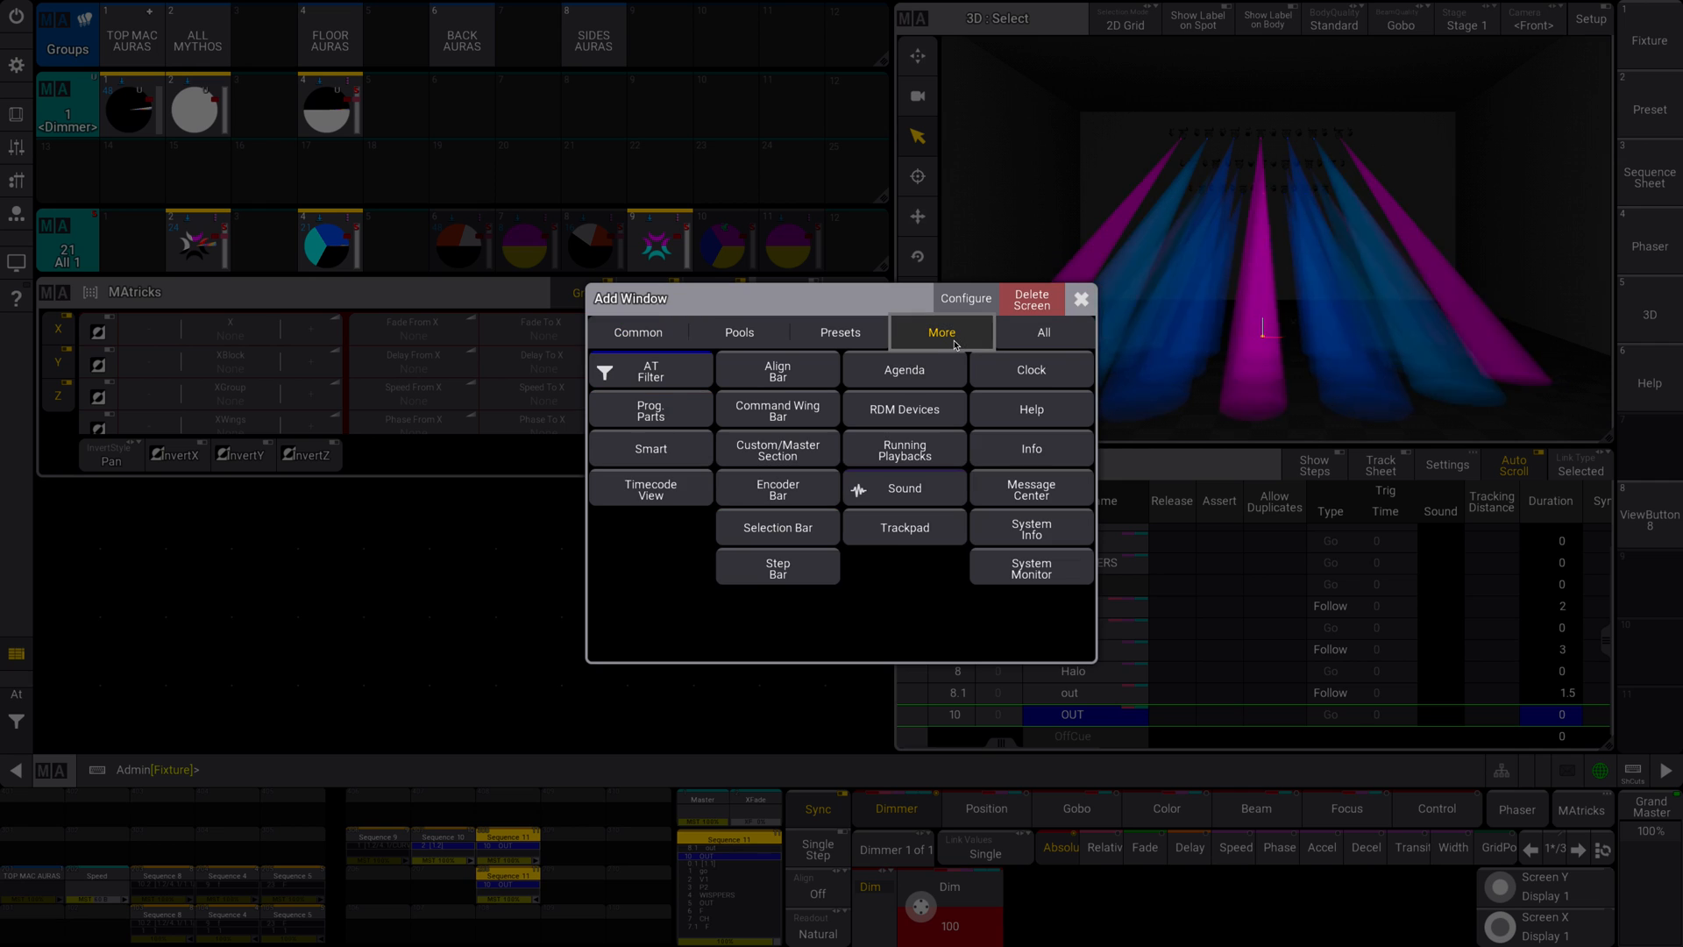
pyautogui.click(778, 411)
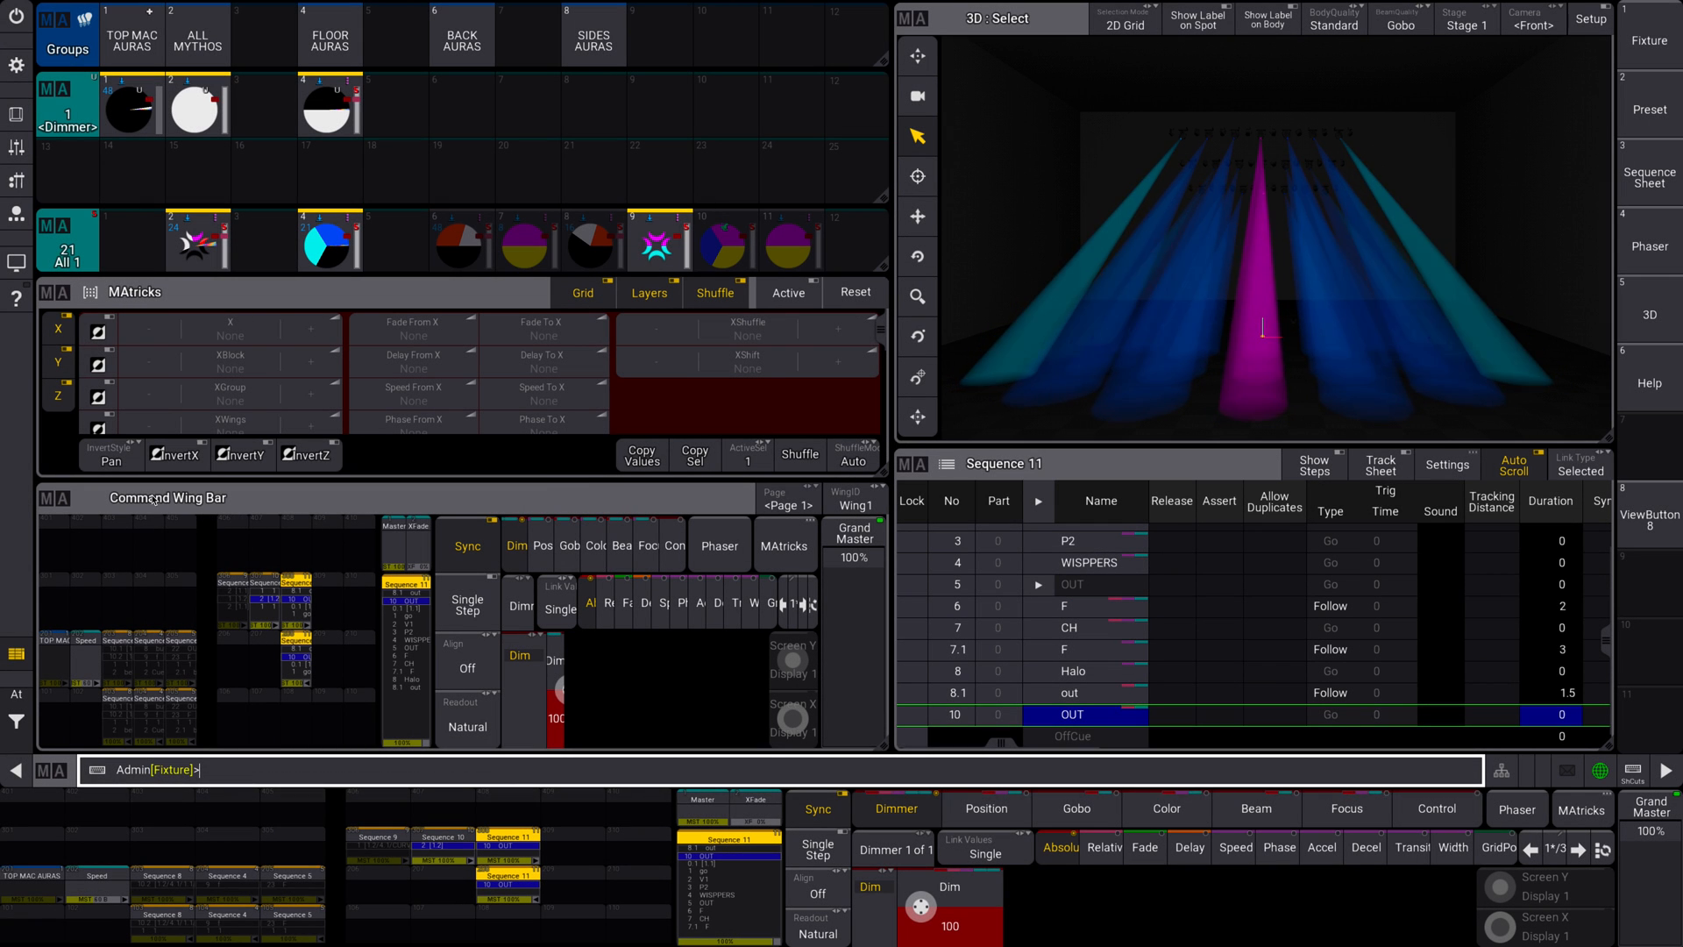
# Turn off Show Master Section and Show Grand Master in the Command Wing Bar settings
pyautogui.click(55, 498)
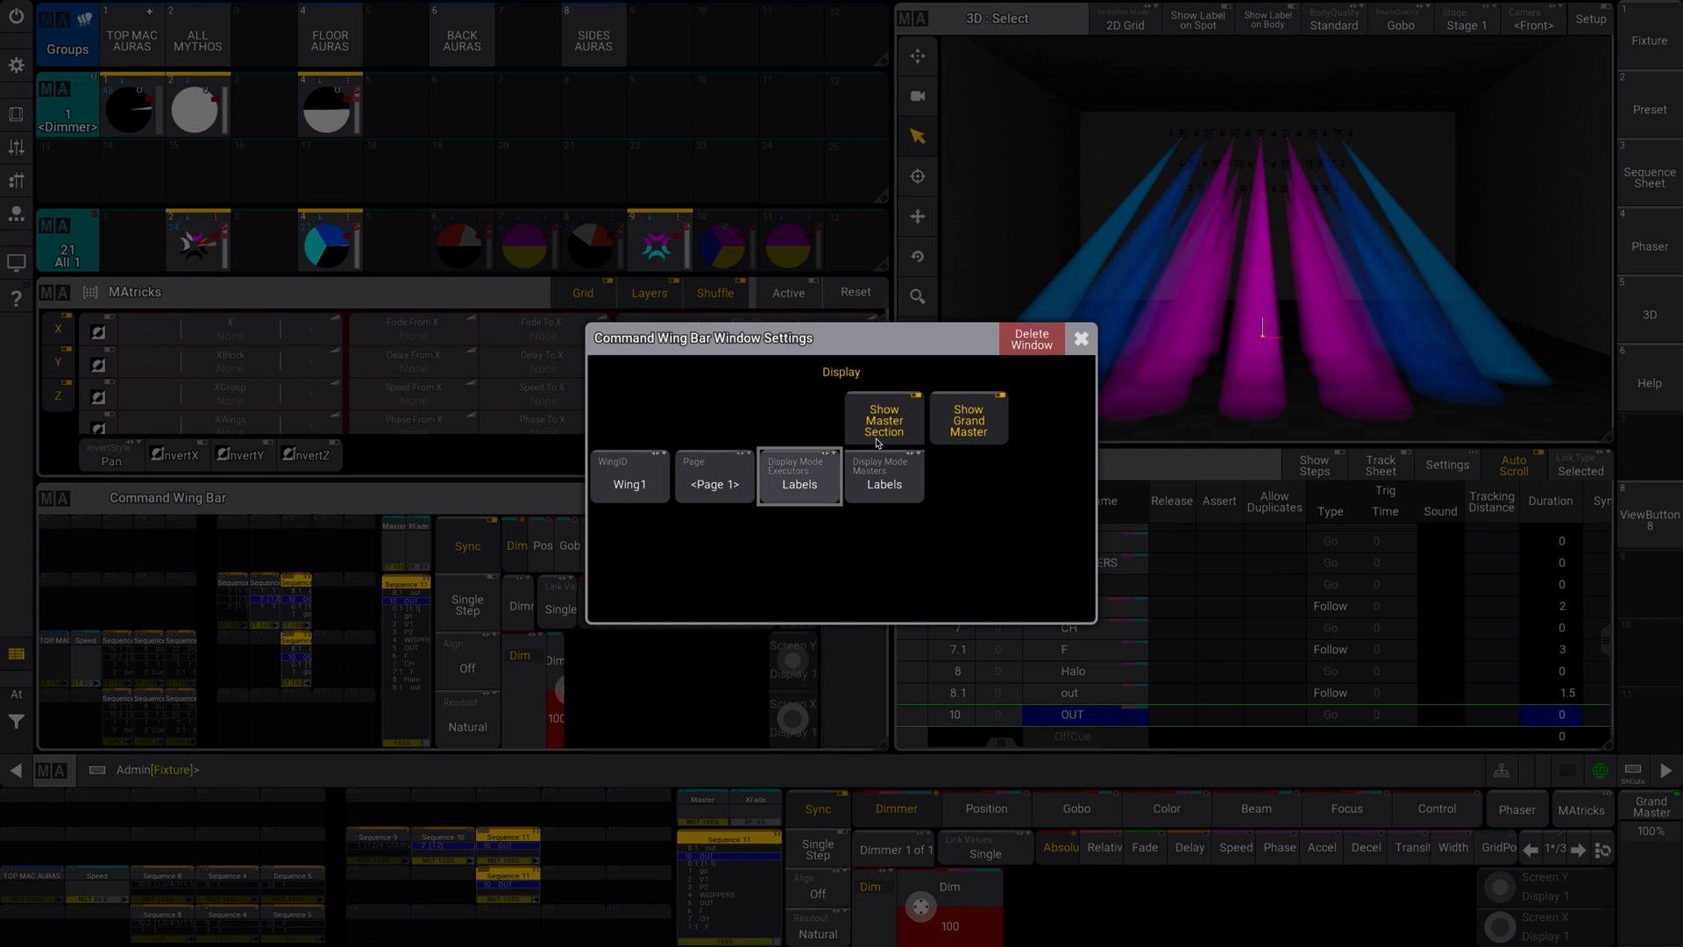
pyautogui.click(901, 419)
pyautogui.click(970, 424)
pyautogui.click(973, 429)
pyautogui.click(885, 421)
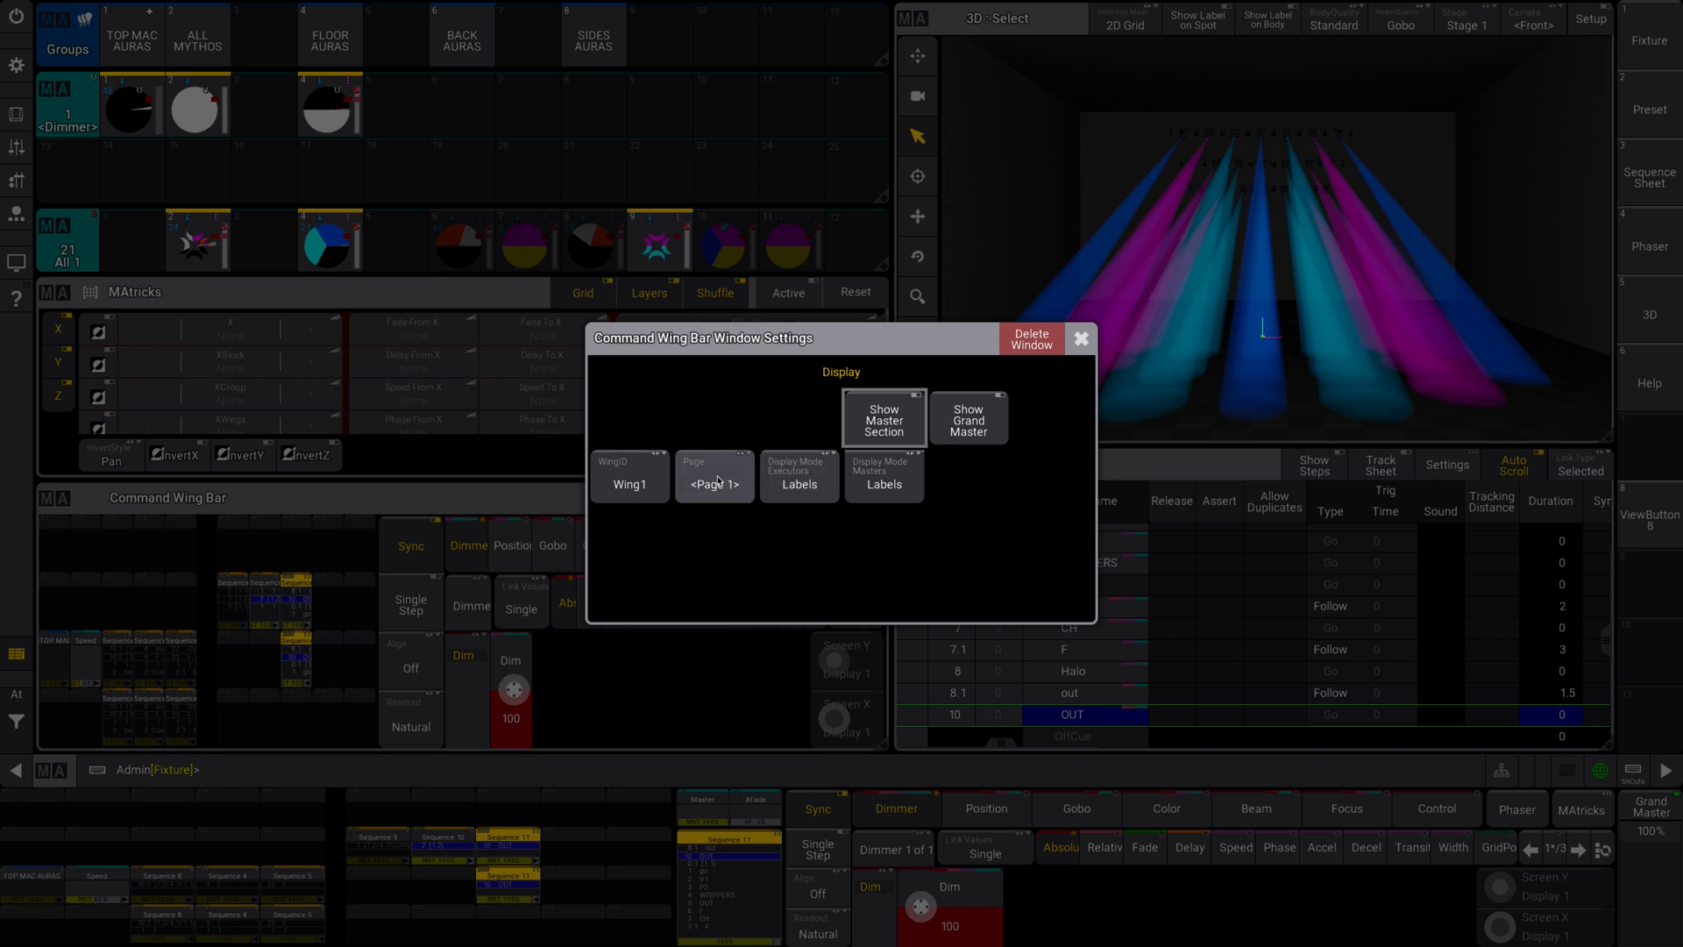
pyautogui.click(1399, 202)
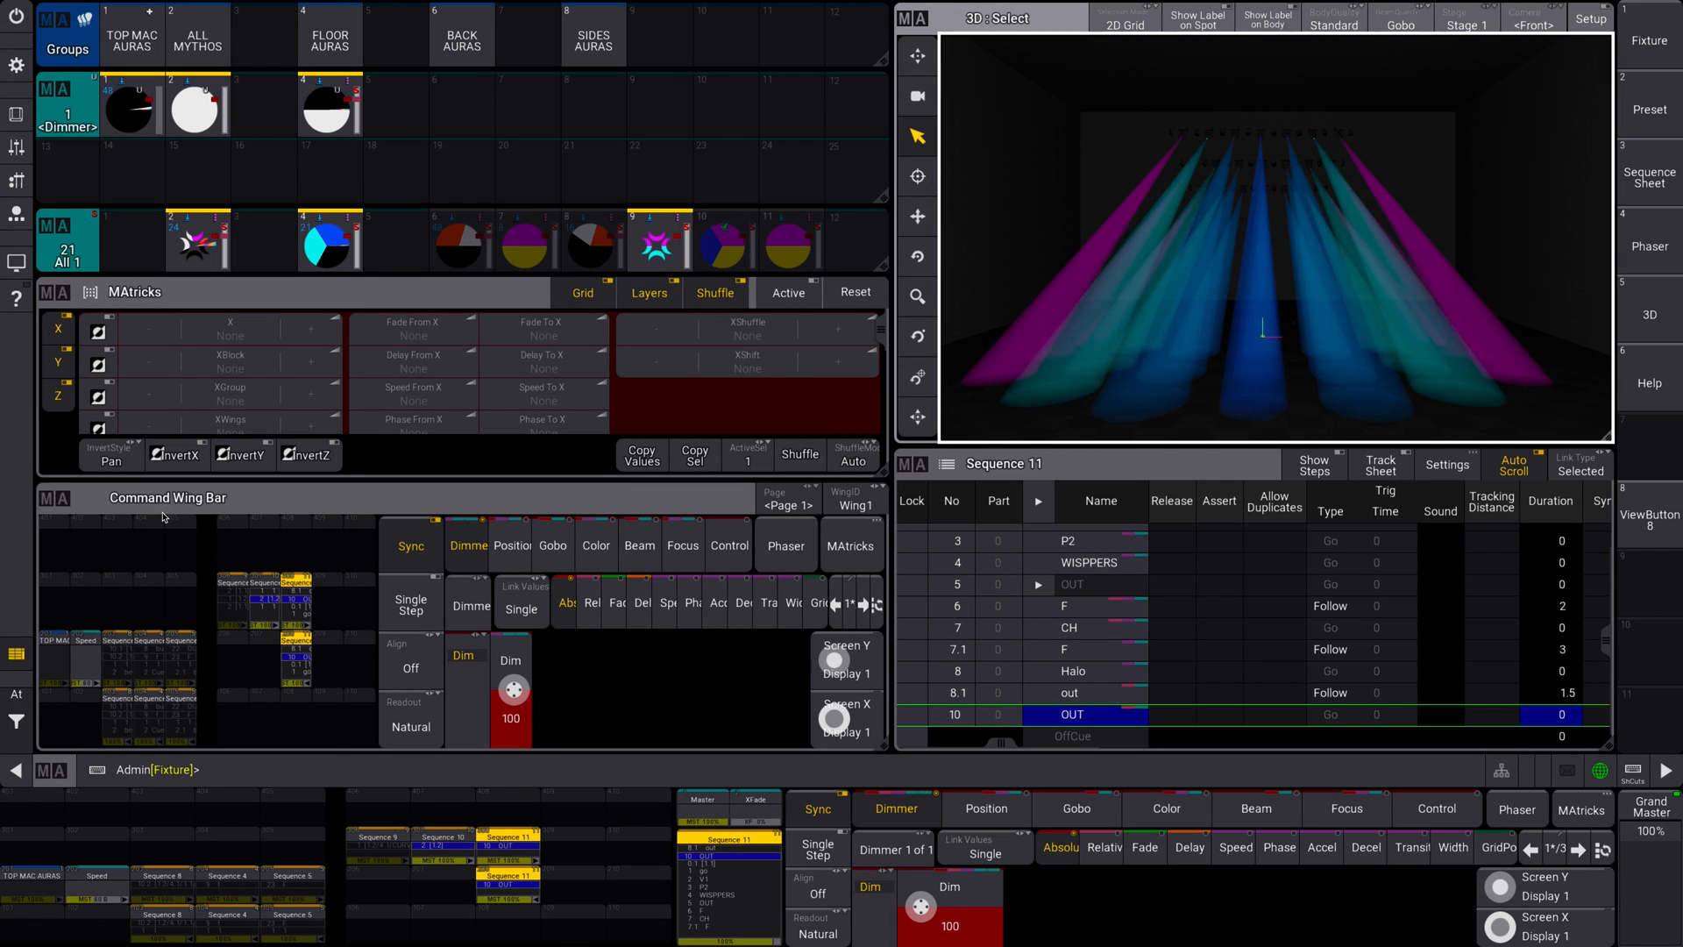